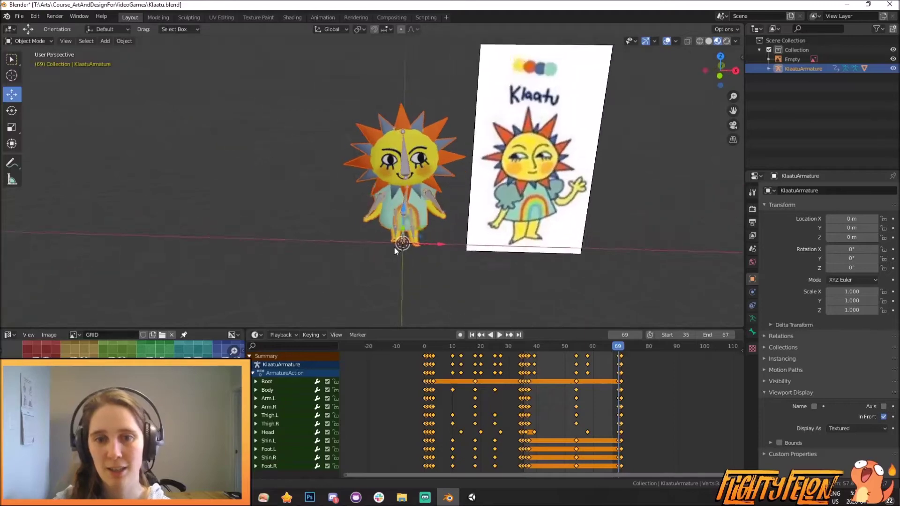
Select KlaatuArmature and export it with its animation to Klaatu_Apr21_2020.fbx, then return to Unity.
left_click(462, 129)
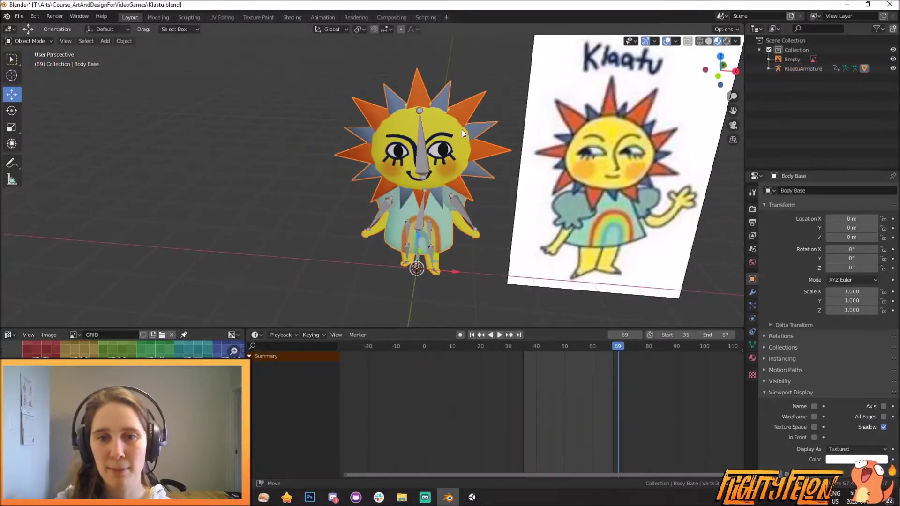
left_click(418, 162)
middle_click_drag(418, 161, 420, 156)
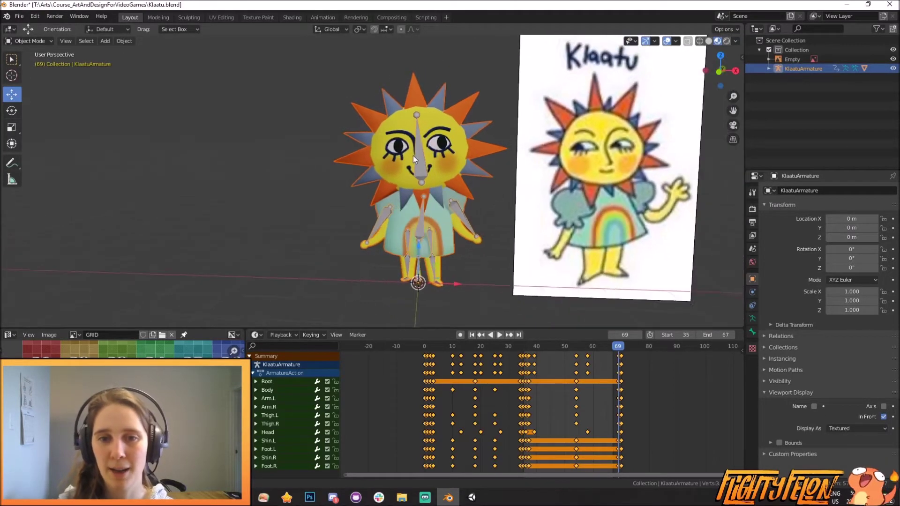
left_click(19, 17)
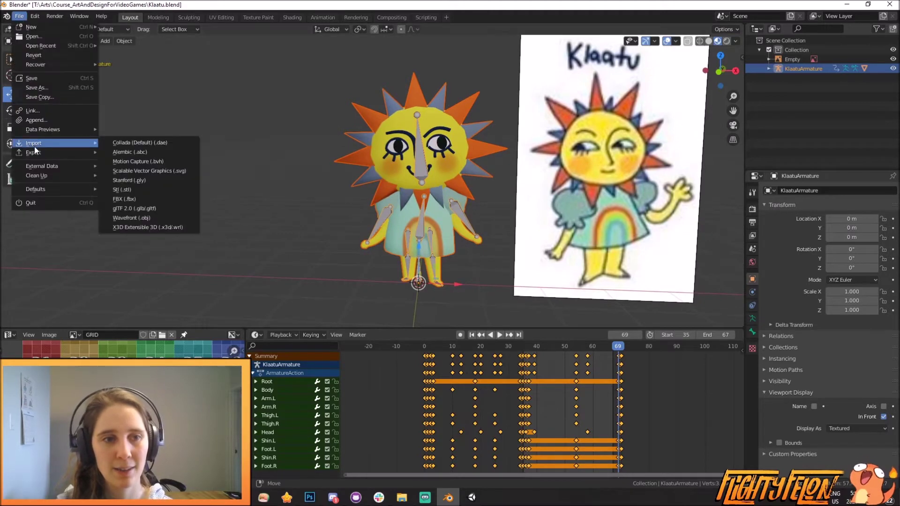
mouse_move(35, 154)
left_click(120, 212)
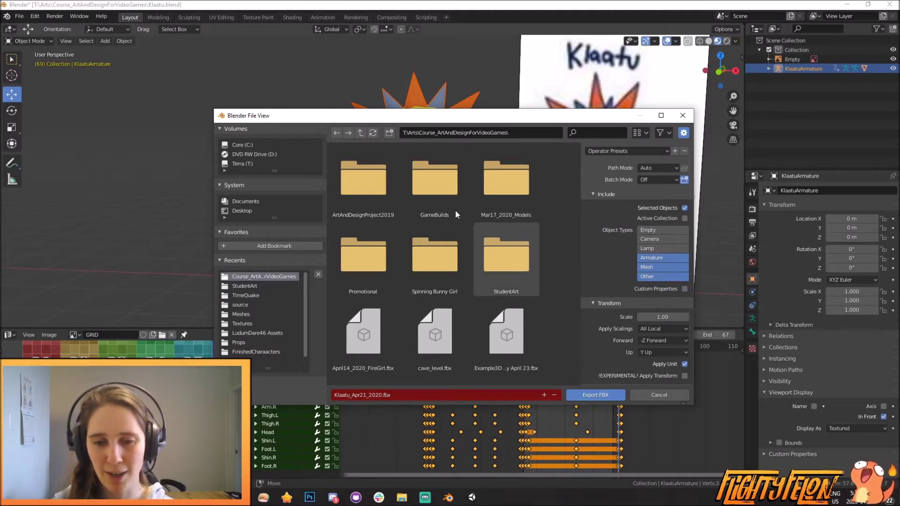
left_click(602, 394)
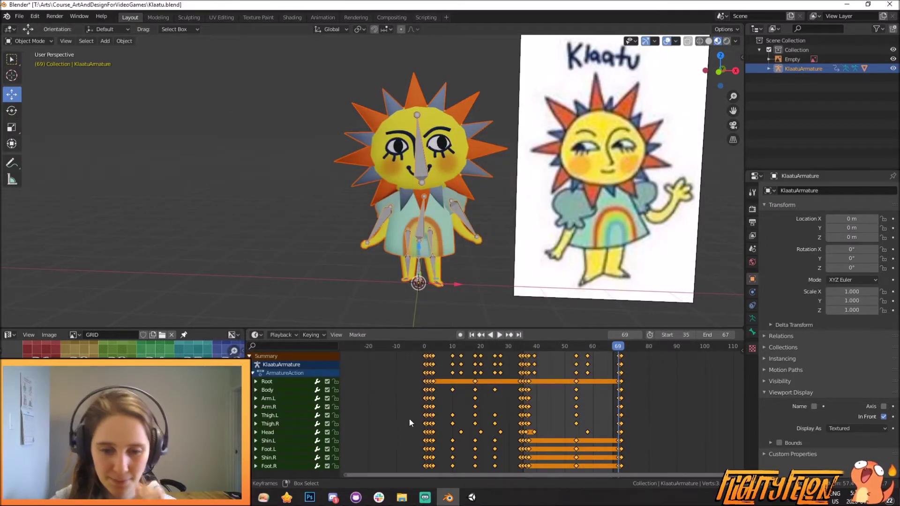
left_click(471, 498)
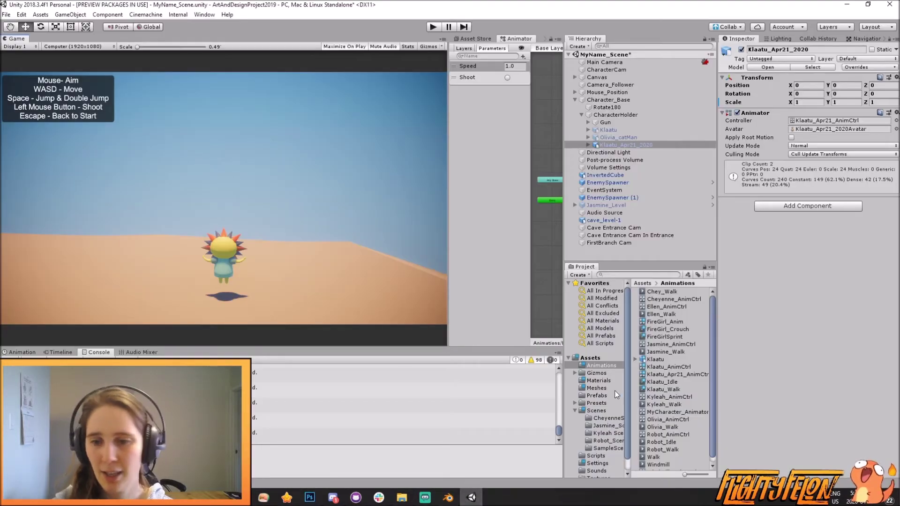
Add a folder named Tutorial inside Assets and open it to confirm it is empty.
left_click(570, 358)
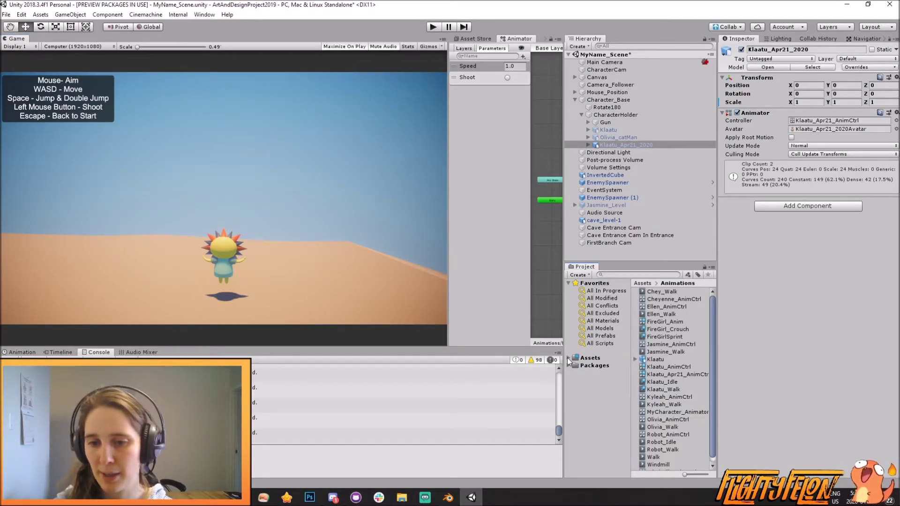
left_click(570, 359)
left_click(589, 359)
right_click(589, 358)
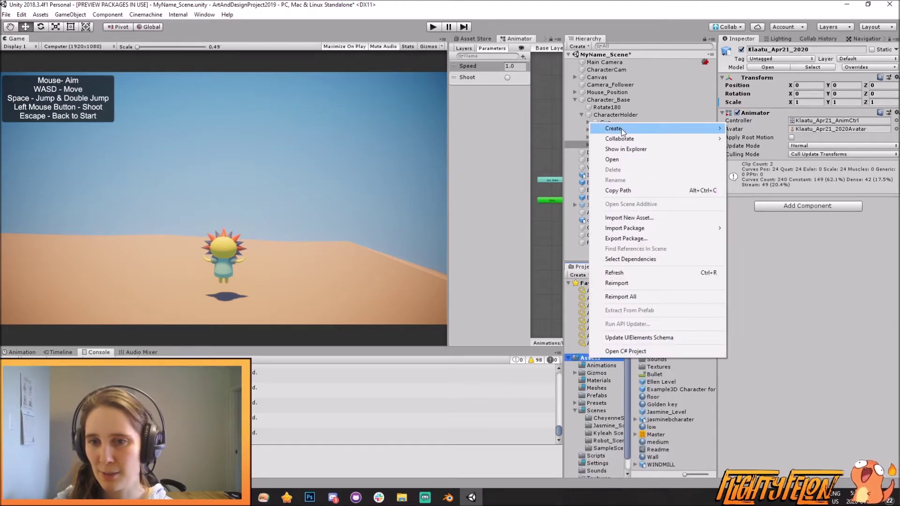
mouse_move(624, 130)
left_click(762, 109)
type("Tutorial")
key("Return")
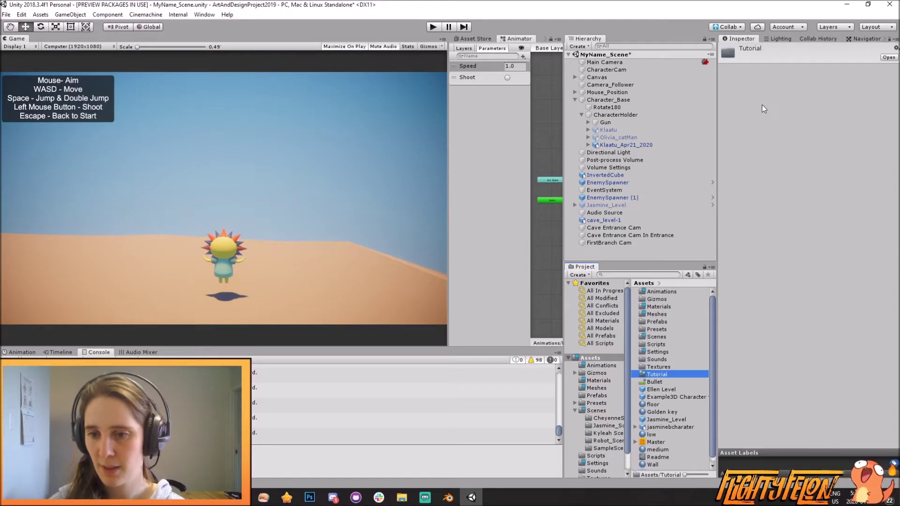
double_click(646, 375)
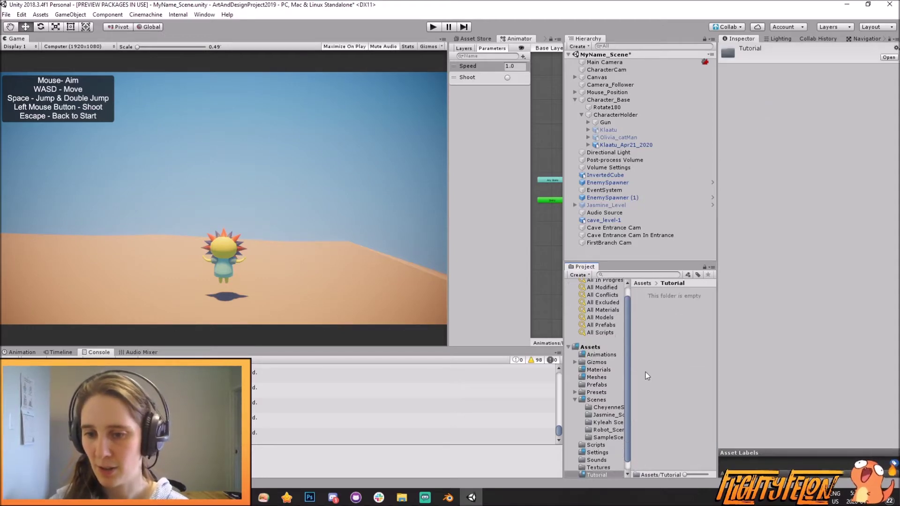
left_click(679, 320)
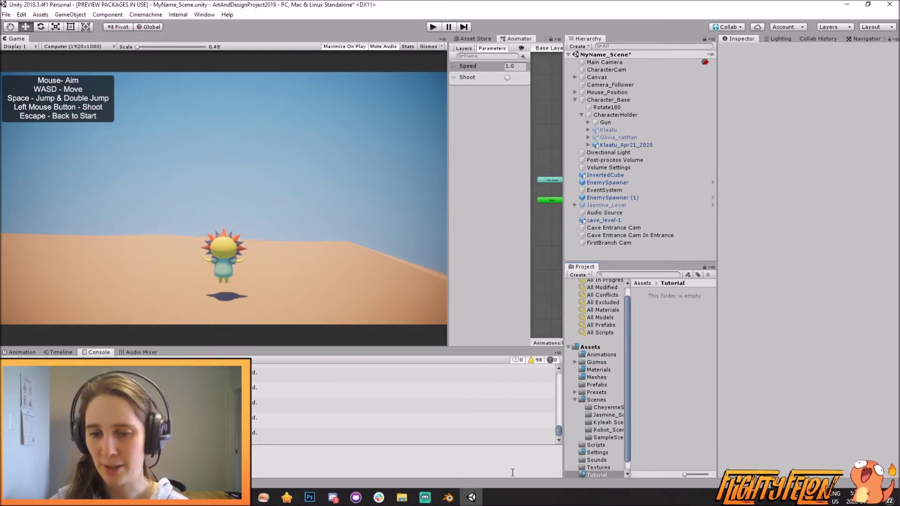
left_click(406, 503)
Drag Klaatu_Apr21_2020.fbx from Explorer into the Tutorial folder and preview the imported model.
left_click_drag(470, 74, 413, 78)
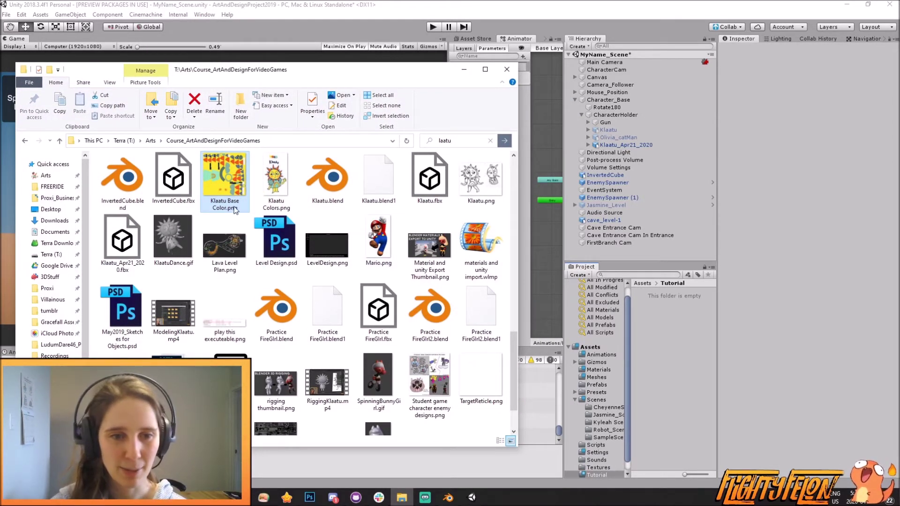
left_click_drag(124, 240, 659, 339)
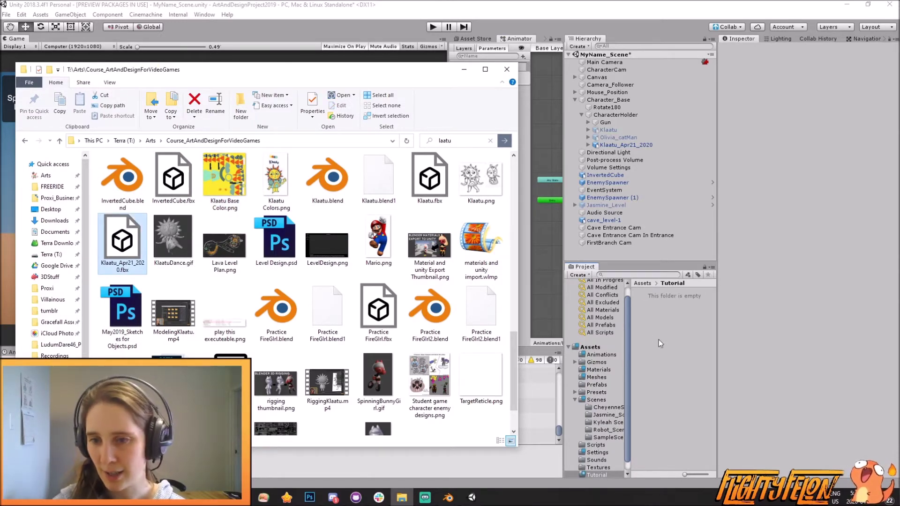
left_click(654, 291)
left_click_drag(822, 400, 793, 308)
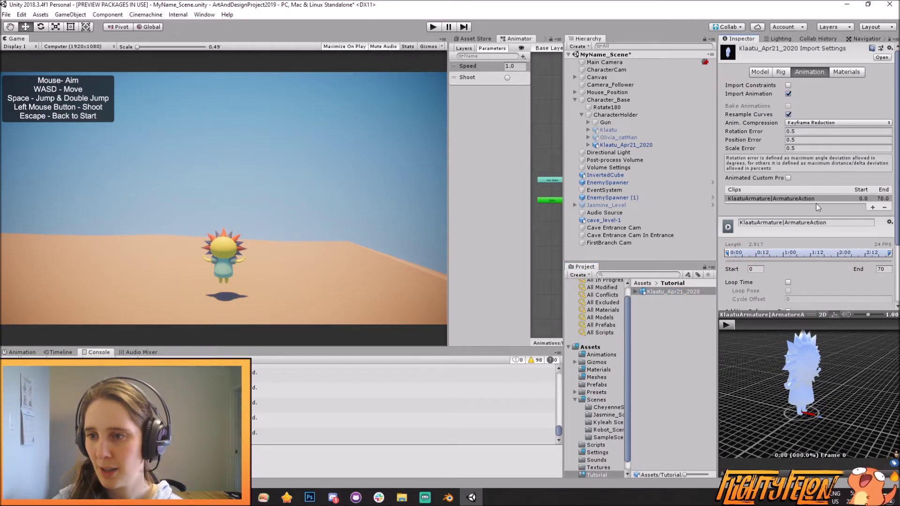
Add a second animation clip to the model and rename the first clip Klaatu_Idle.
left_click(874, 207)
left_click(781, 199)
left_click(767, 230)
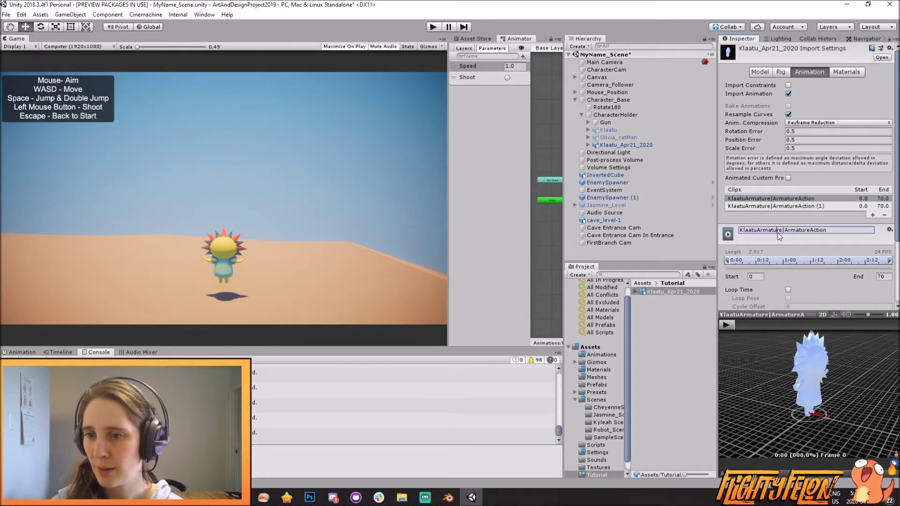
type("Klaatu_")
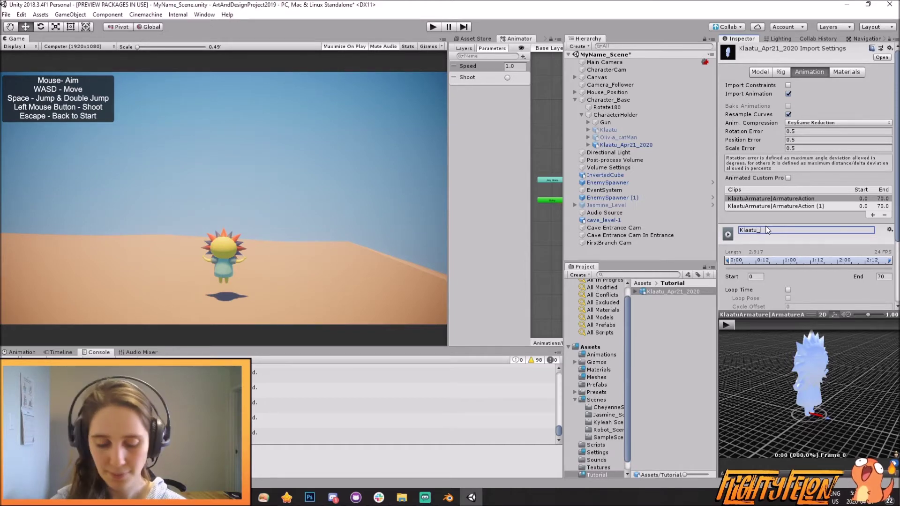
type("Idle")
key("Return")
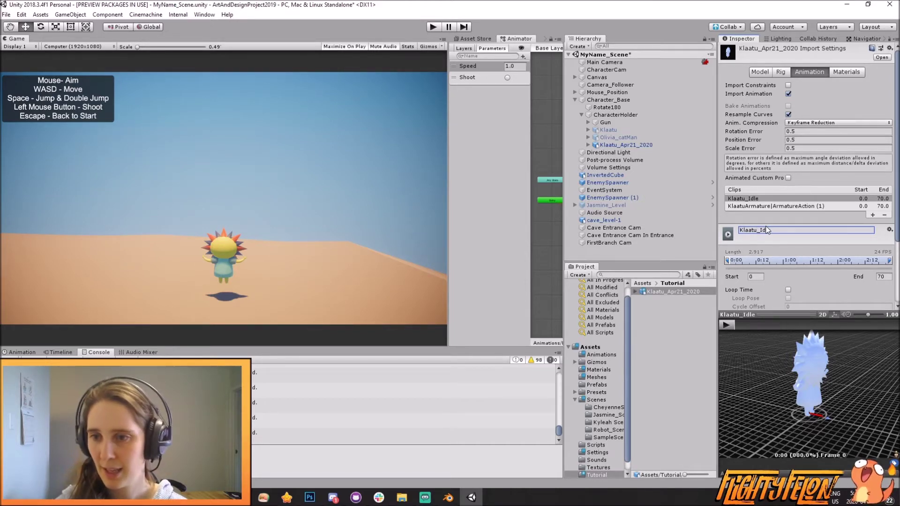
left_click(448, 497)
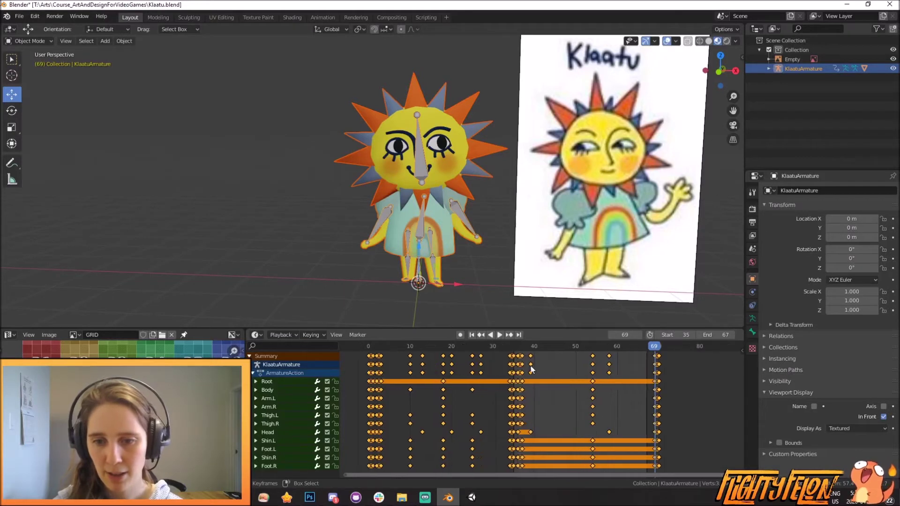
Play Blender's timeline from frame 37 to frame 69 to identify the idle range.
left_click_drag(527, 365, 655, 393)
key("space")
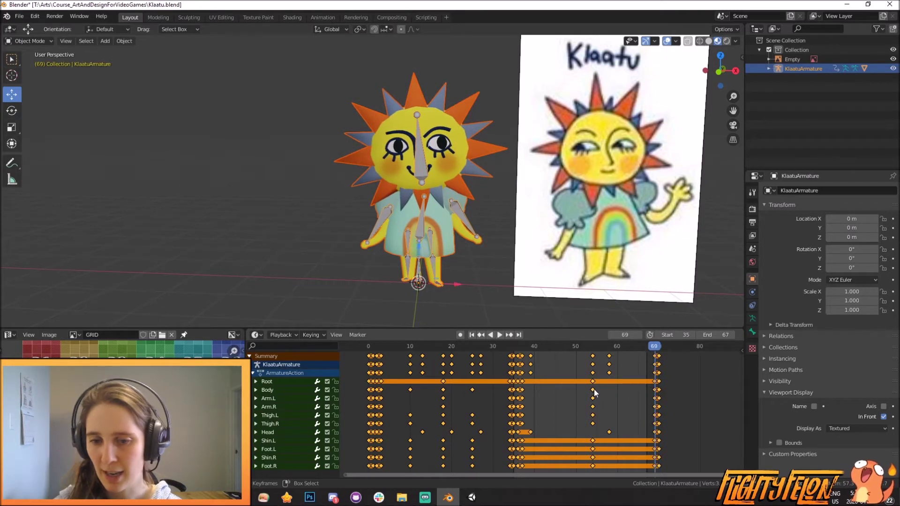
key("space")
left_click_drag(524, 381, 519, 393)
key("space")
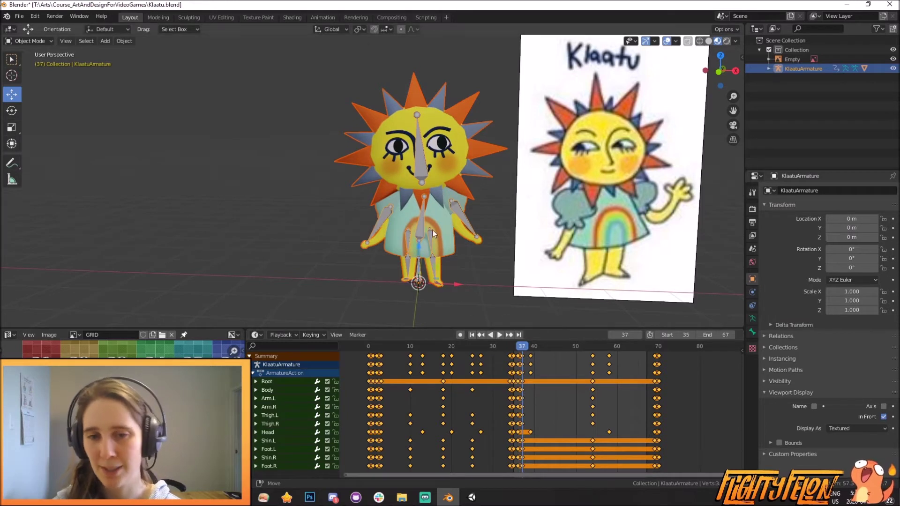
key("space")
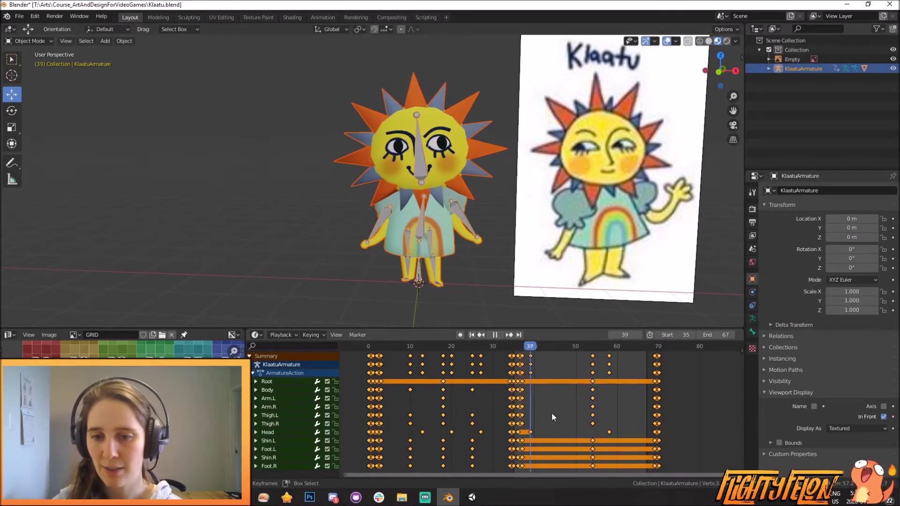
key("space")
left_click(472, 497)
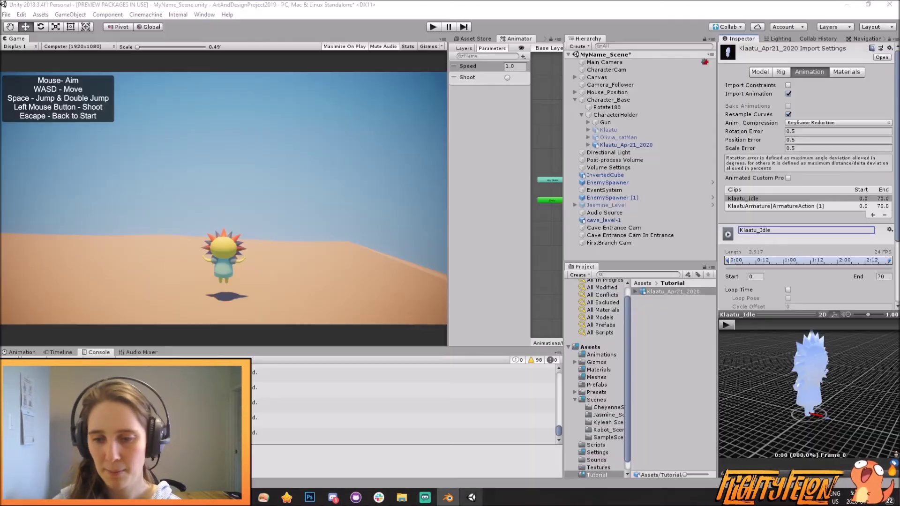
Set the Klaatu_Idle clip to frames 37–69 with Loop Time and Loop Pose on.
left_click(755, 278)
left_click_drag(756, 279, 746, 275)
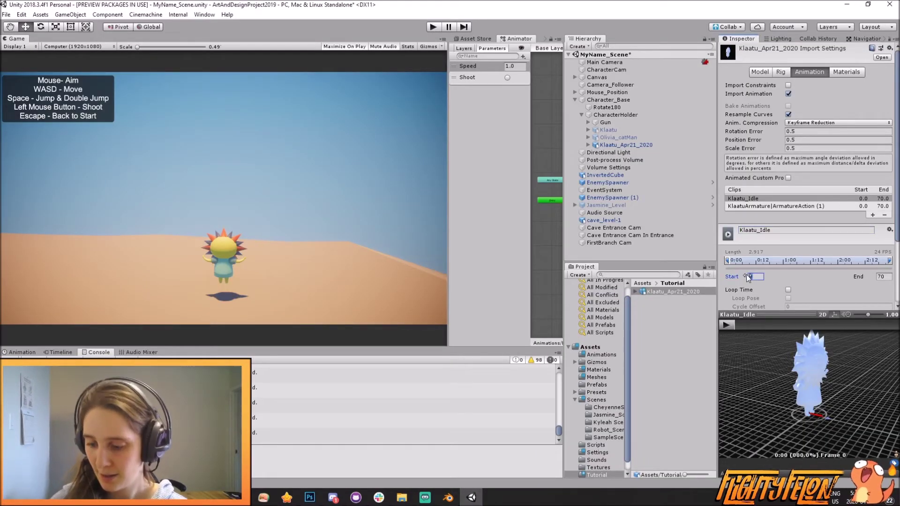
type("37")
key("Tab")
type("9")
key("Return")
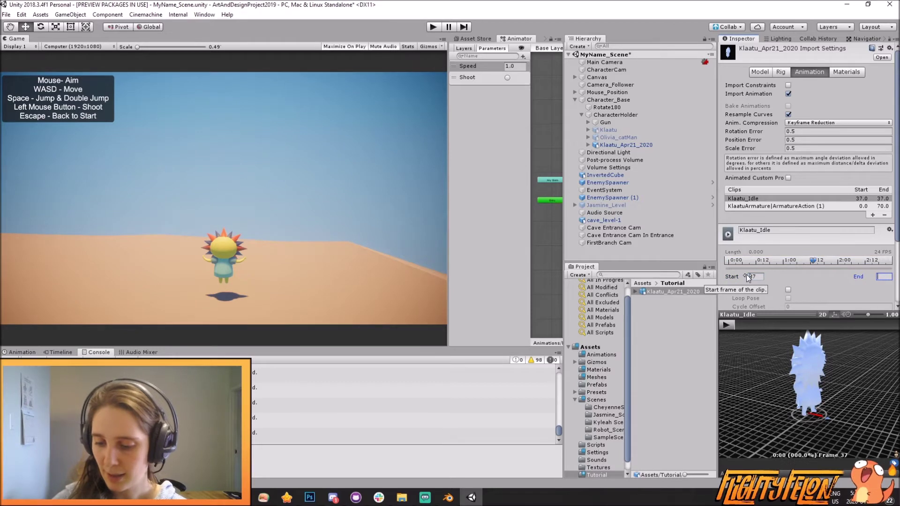
left_click(788, 290)
left_click(788, 298)
scroll(788, 298, "down", 3)
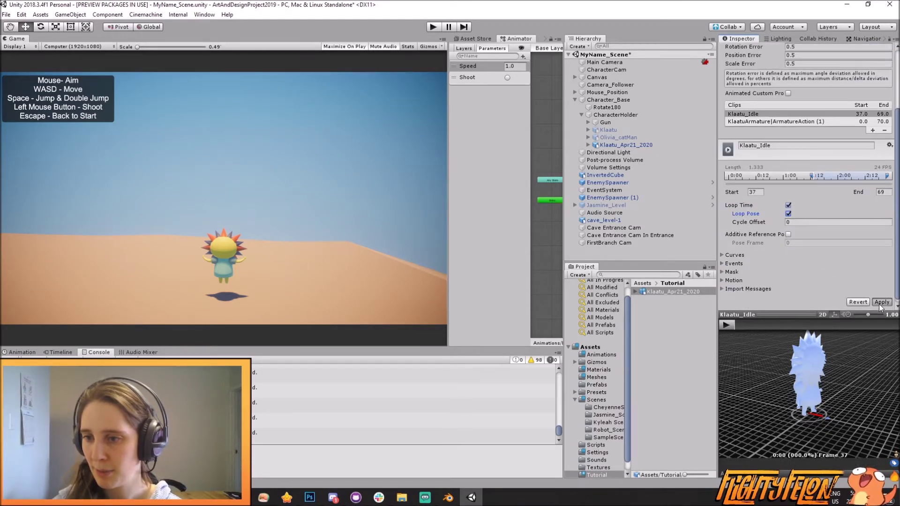
Rename the second animation clip to Klaatu_Walk.
left_click(781, 122)
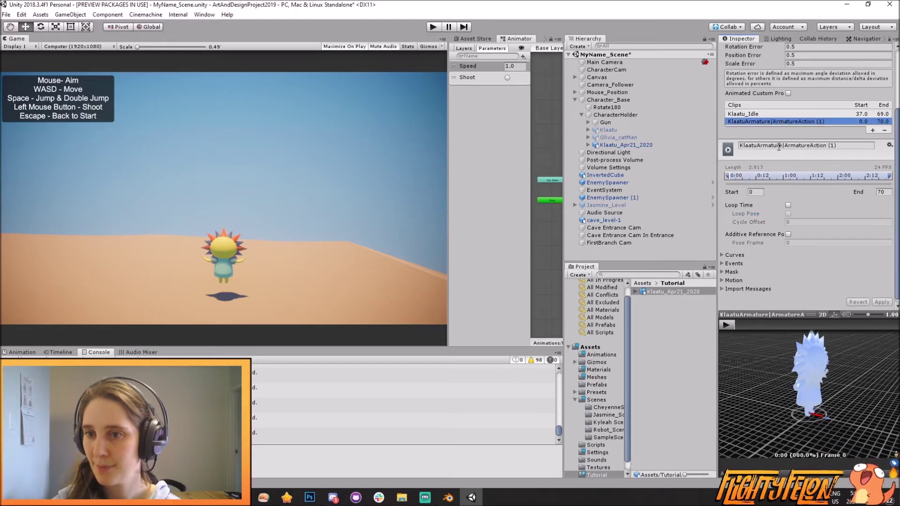
left_click(780, 146)
type("Klaatu_Walk")
key("Return")
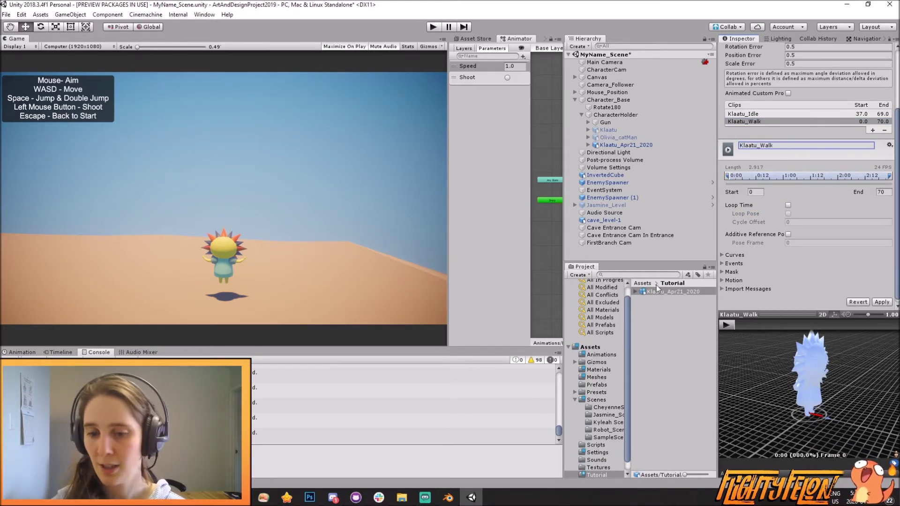
Play the armature animation in Blender to check the walk frame range.
left_click(449, 498)
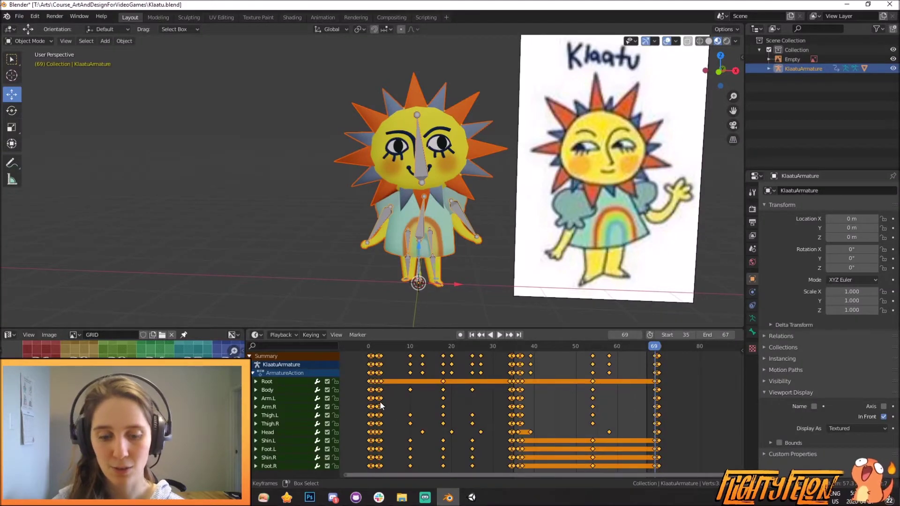
key("space")
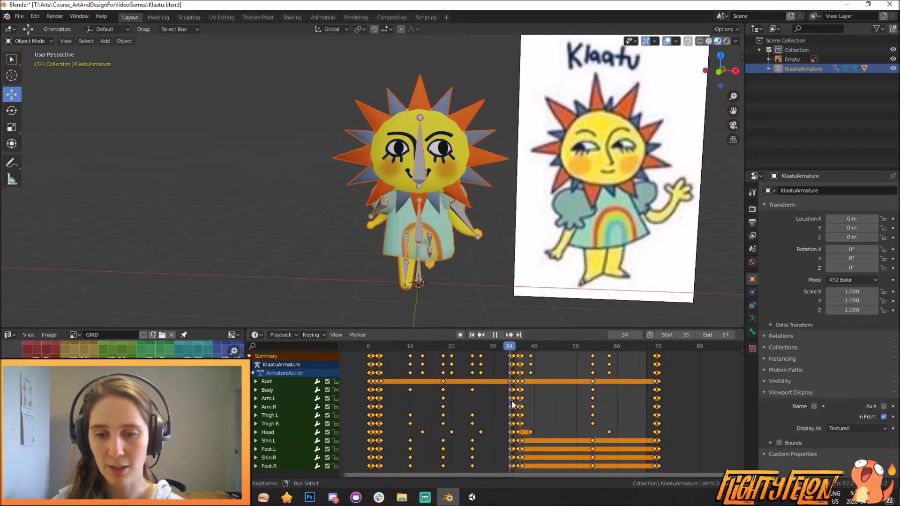
left_click(472, 497)
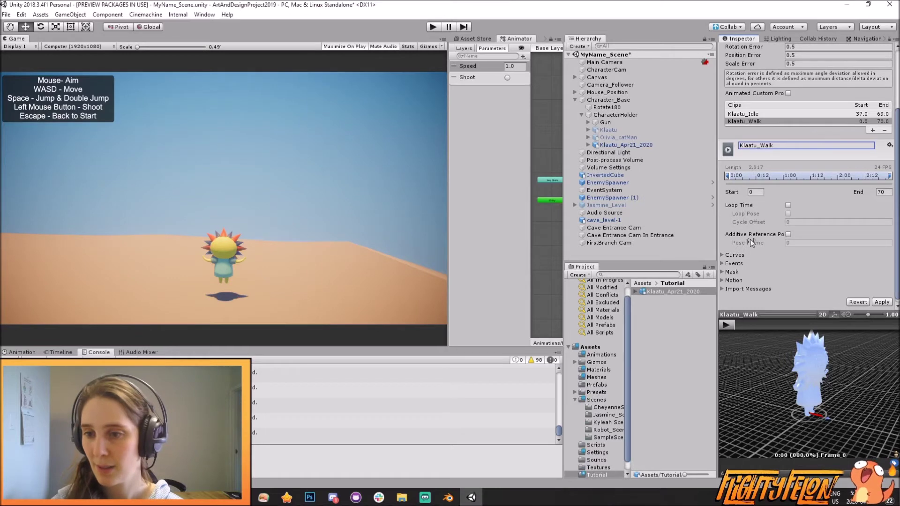
Trim Klaatu_Walk to frames 3–34 with looping and loop pose, and apply the changes.
left_click(750, 191)
type("3")
key("Tab")
type("34")
key("Tab")
key("space")
key("Tab")
key("ctrl+z")
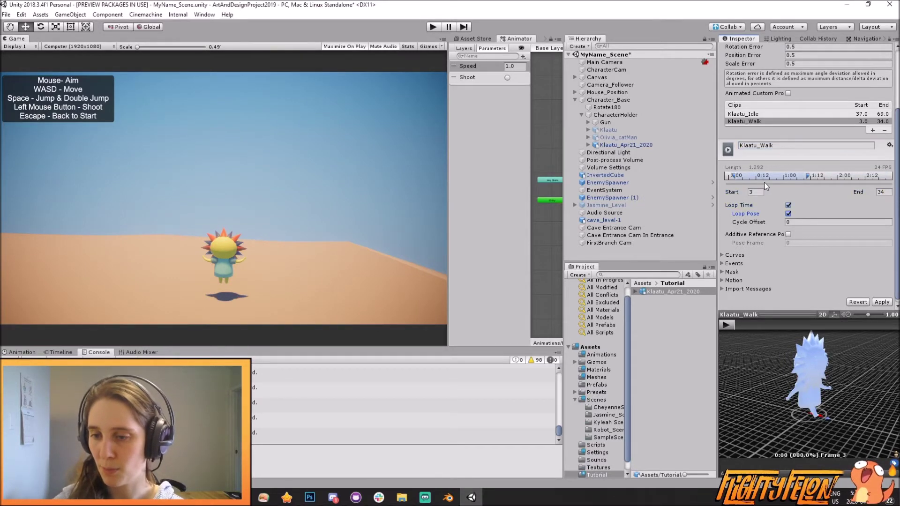
left_click(884, 302)
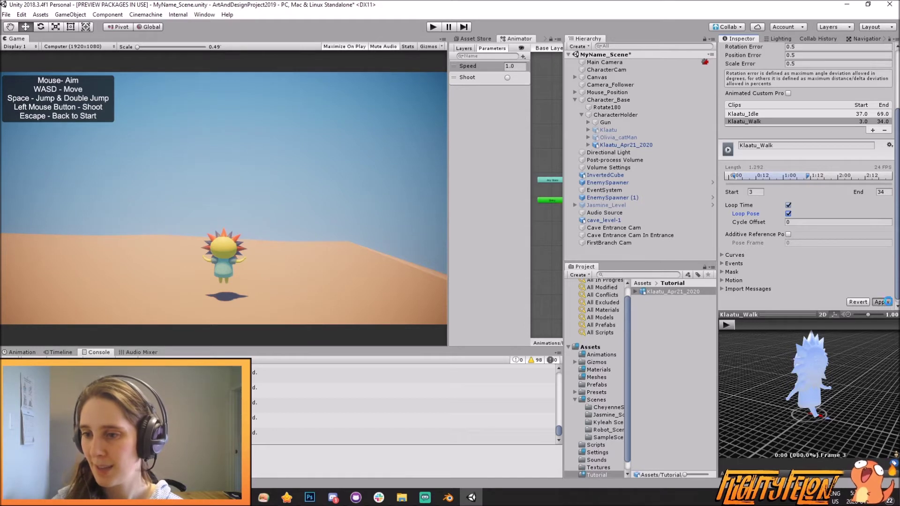
Preview the trimmed Klaatu_Walk animation and then the Klaatu_Idle animation.
left_click(727, 326)
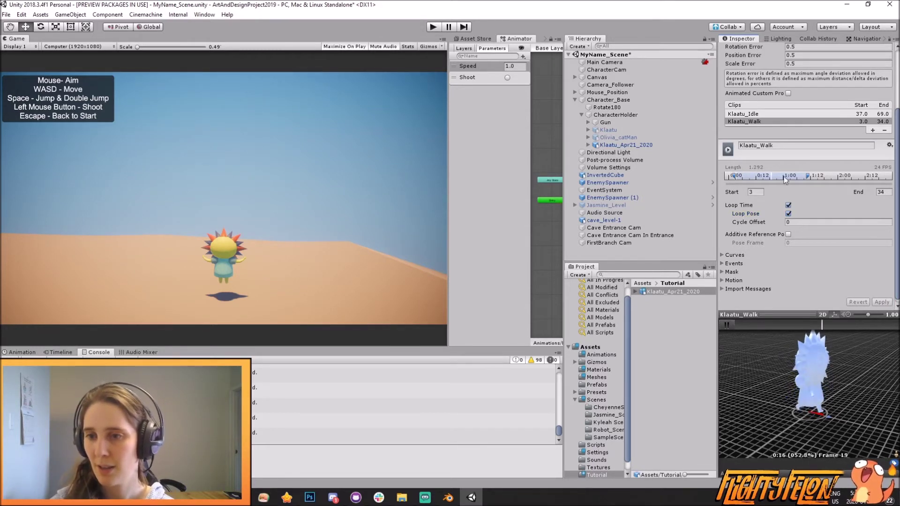
left_click(750, 114)
left_click(727, 325)
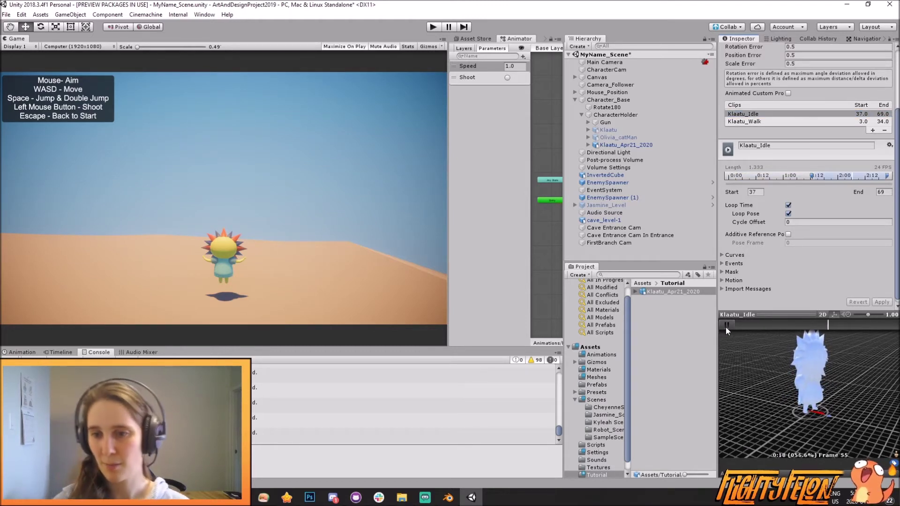
left_click(636, 292)
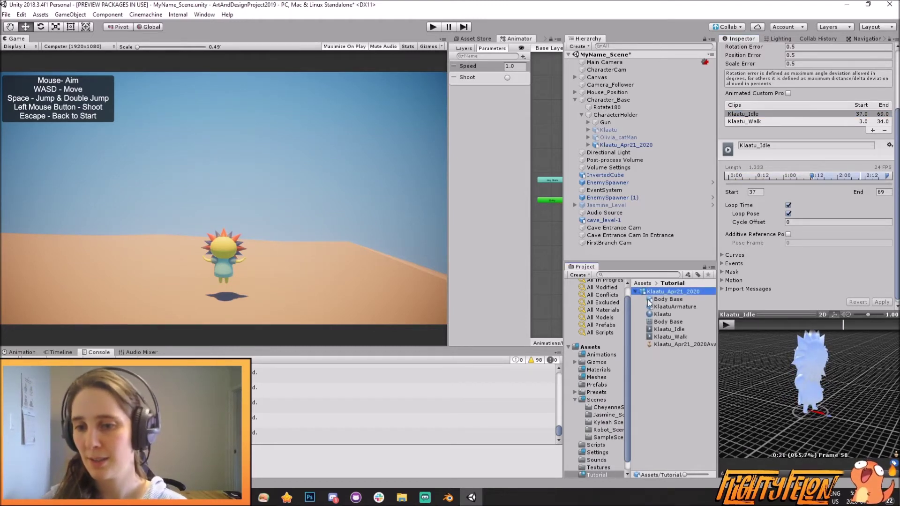
Duplicate the Klaatu_Idle and Klaatu_Walk clips as standalone assets with Ctrl+D.
left_click(669, 329)
left_click(671, 337, "shift")
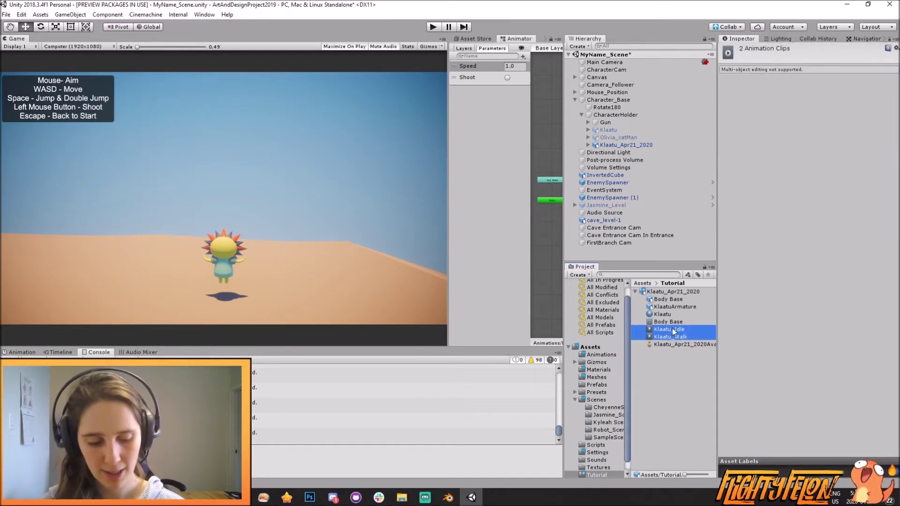
key("ctrl+d")
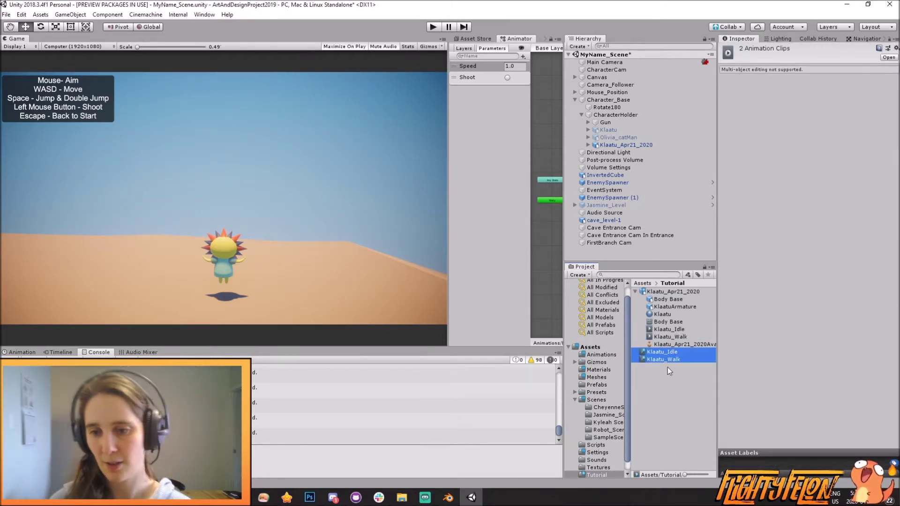
left_click(668, 367)
left_click(635, 292)
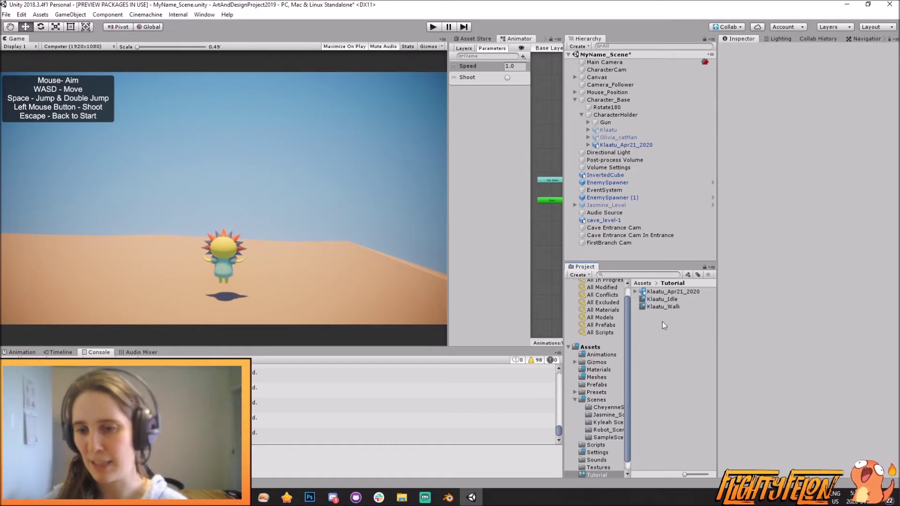
Create an Animator Controller named Klaatu_Practice AnimCtrl in the Tutorial folder.
right_click(662, 346)
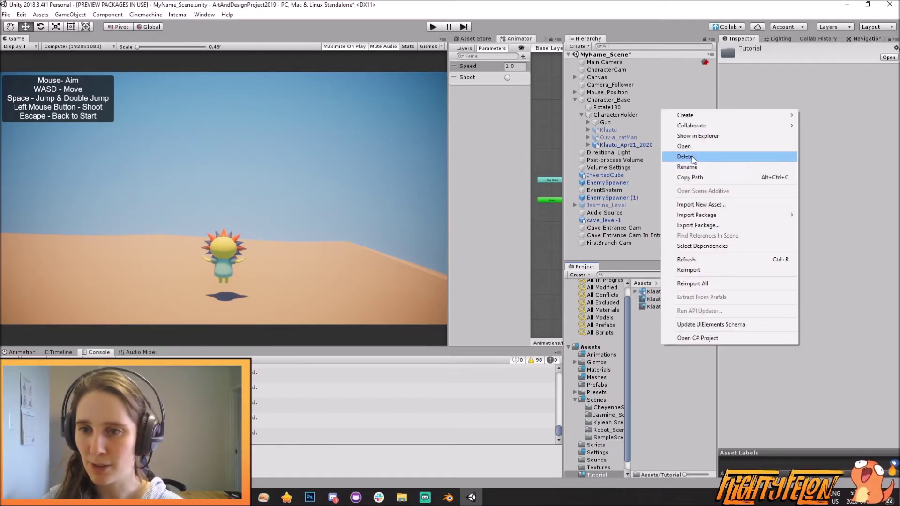
mouse_move(690, 114)
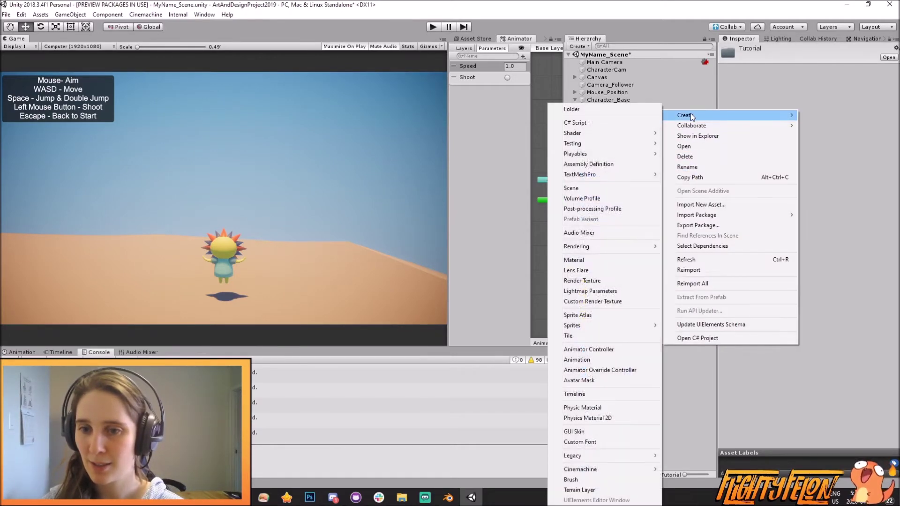
left_click(597, 350)
type("K")
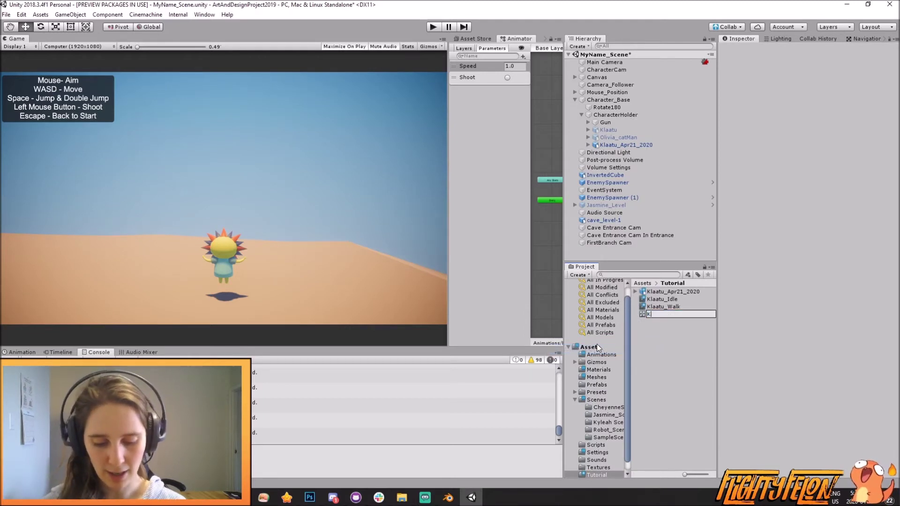
type("laatu_")
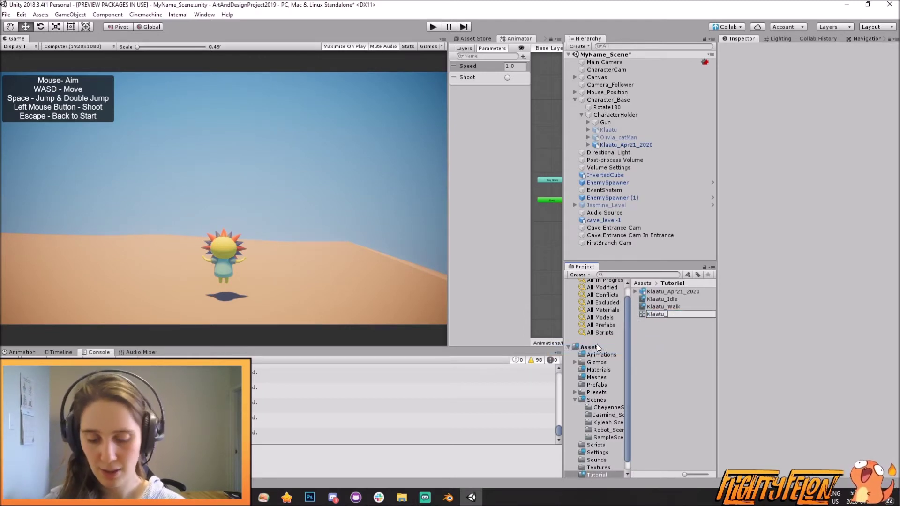
type("Practice AnimCtrl")
key("Return")
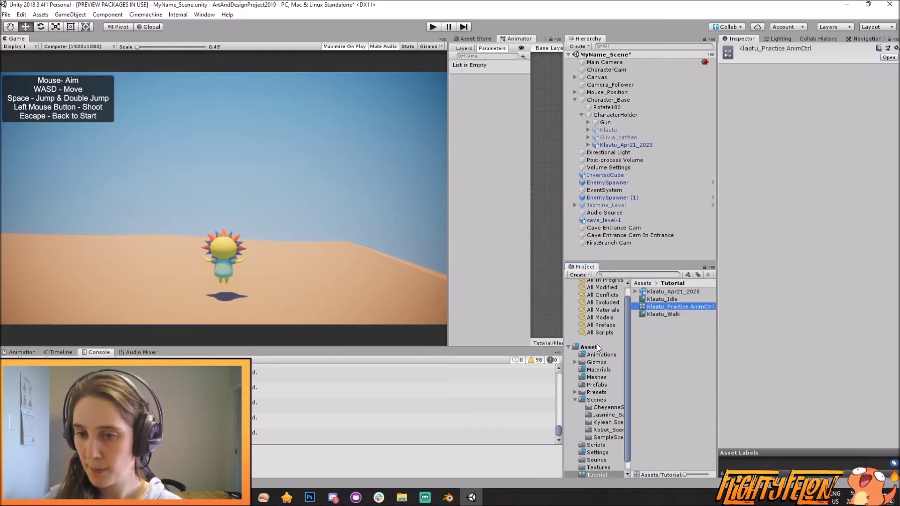
left_click_drag(447, 197, 373, 196)
left_click(574, 99)
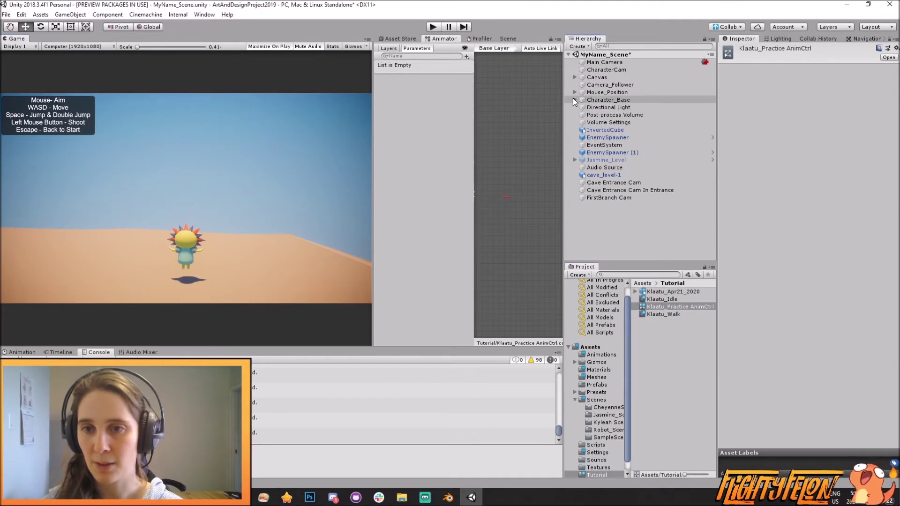
left_click(606, 97)
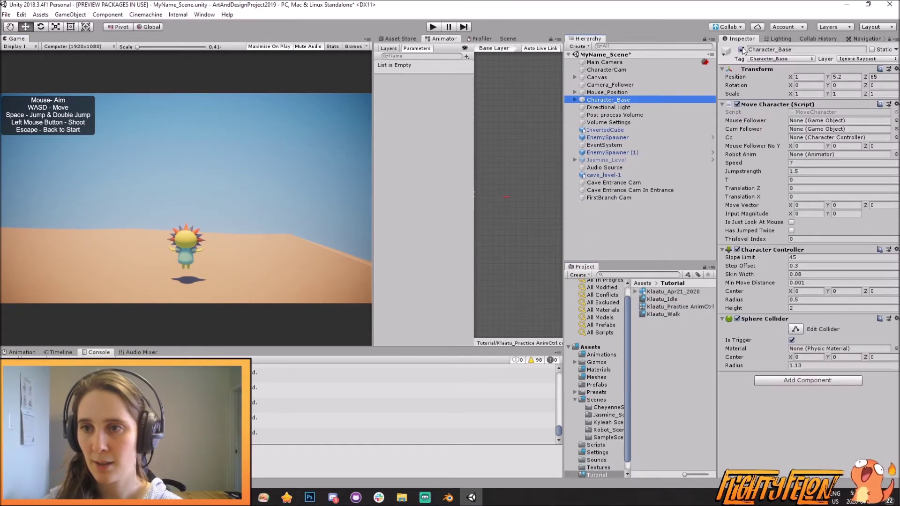
Deactivate the Character_Base player rig and the CharacterCam object.
left_click(491, 224)
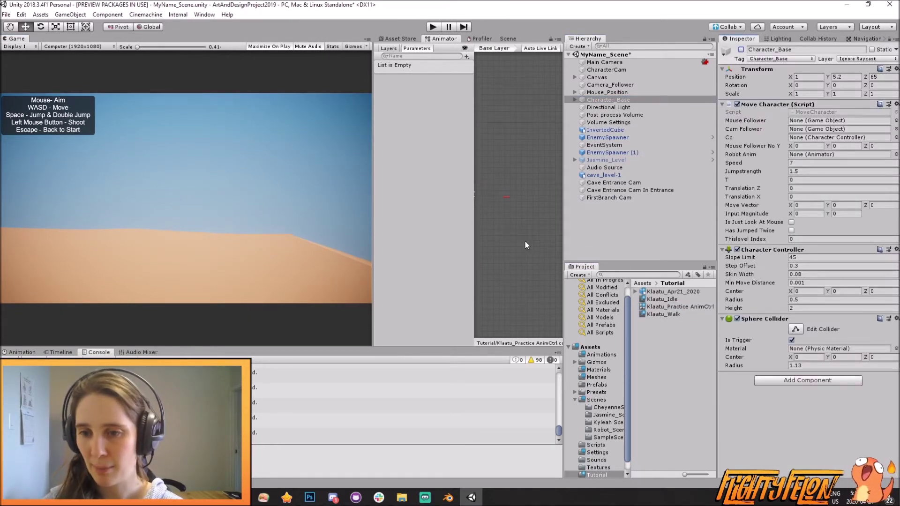
left_click(508, 39)
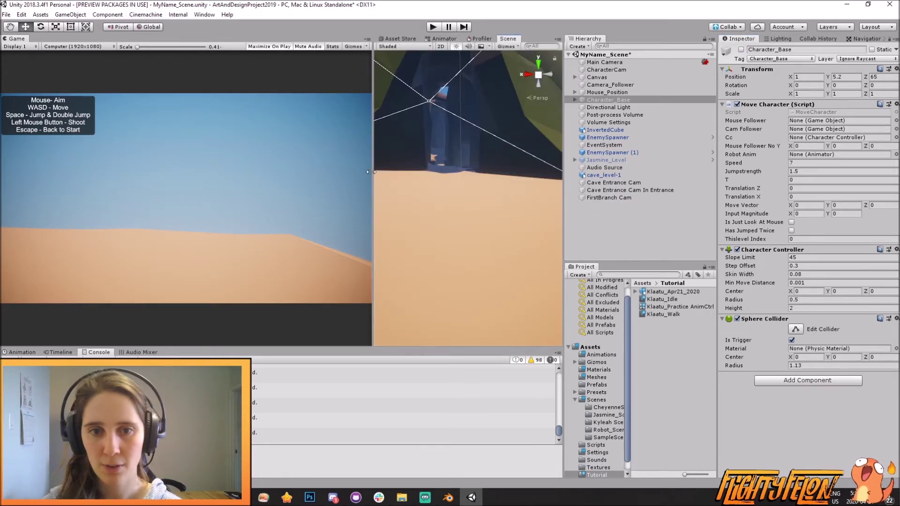
left_click_drag(374, 171, 308, 188)
left_click_drag(422, 234, 416, 269, "alt")
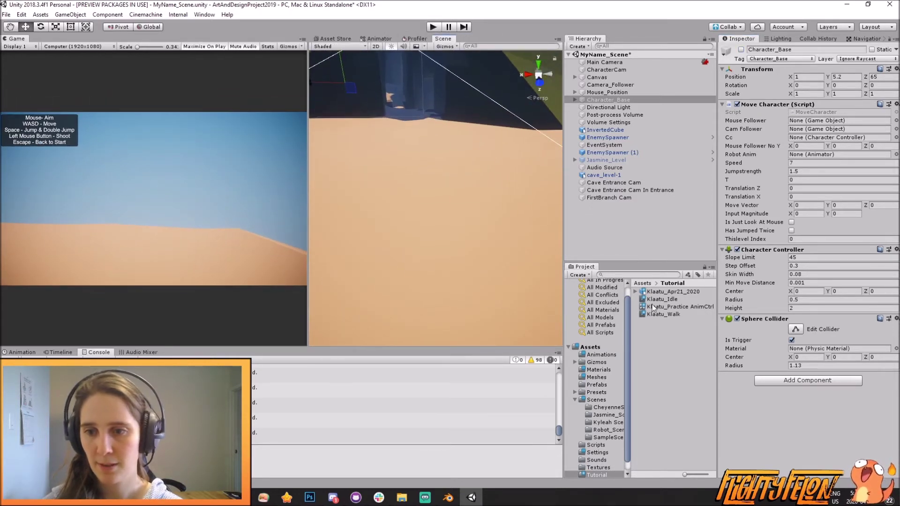
left_click(609, 70)
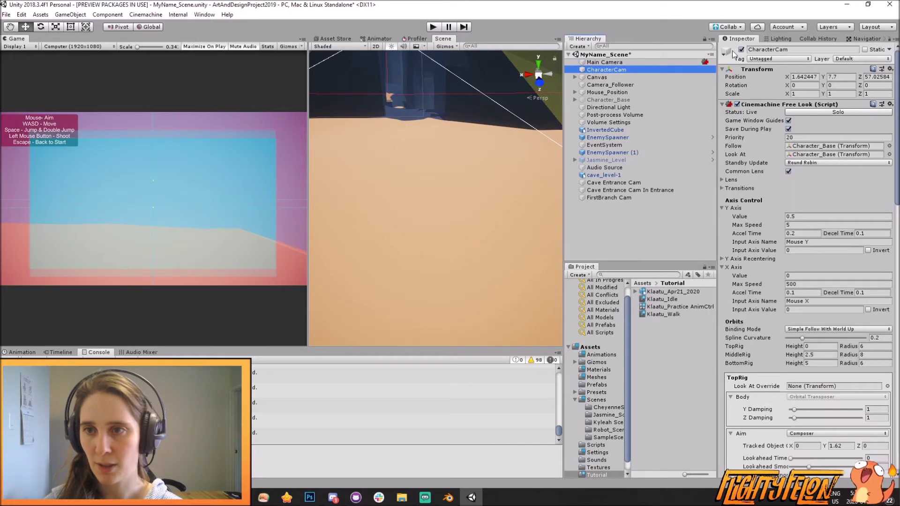
left_click(742, 49)
Drop the Klaatu_Apr21_2020 model into the scene and assign Klaatu_Practice AnimCtrl as its controller.
left_click(656, 331)
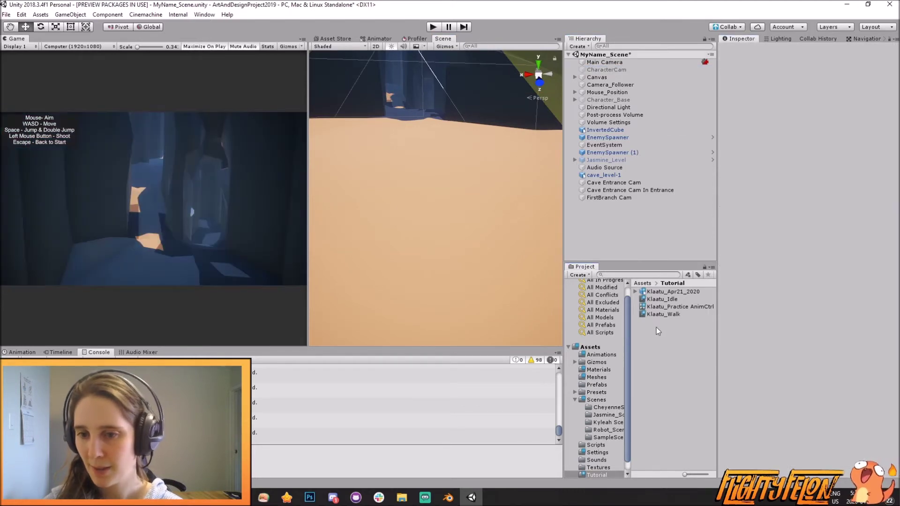
left_click_drag(670, 291, 449, 226)
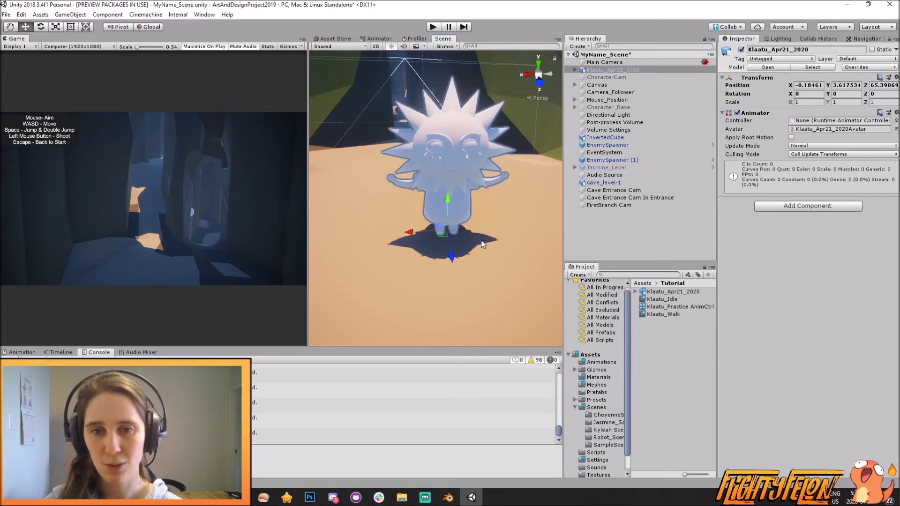
scroll(505, 269, "up", 2)
left_click_drag(665, 307, 827, 121)
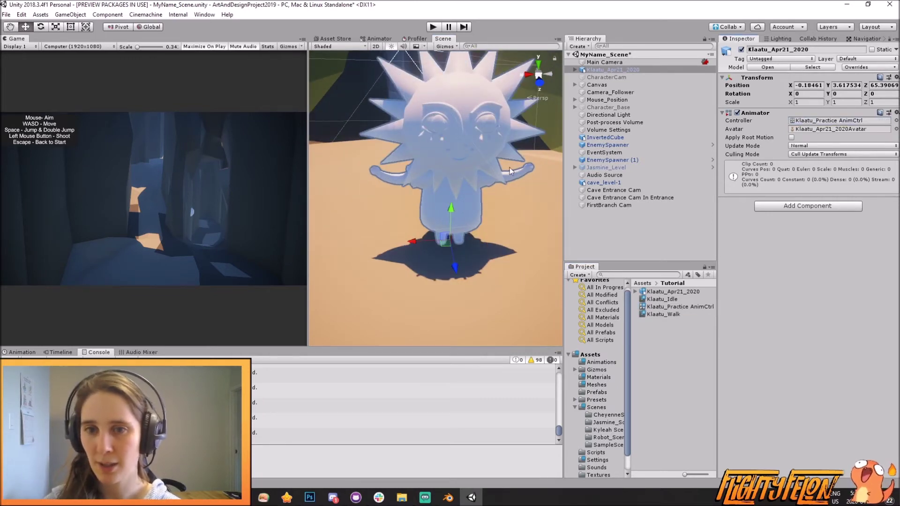
scroll(510, 168, "down", 2)
Create a new material named Practice Klaatu Material in the Tutorial folder.
right_click(673, 342)
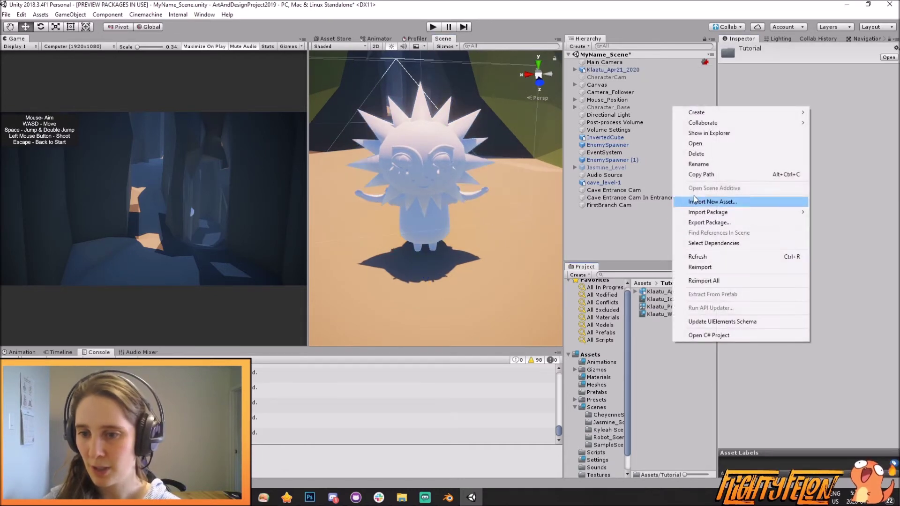
mouse_move(704, 114)
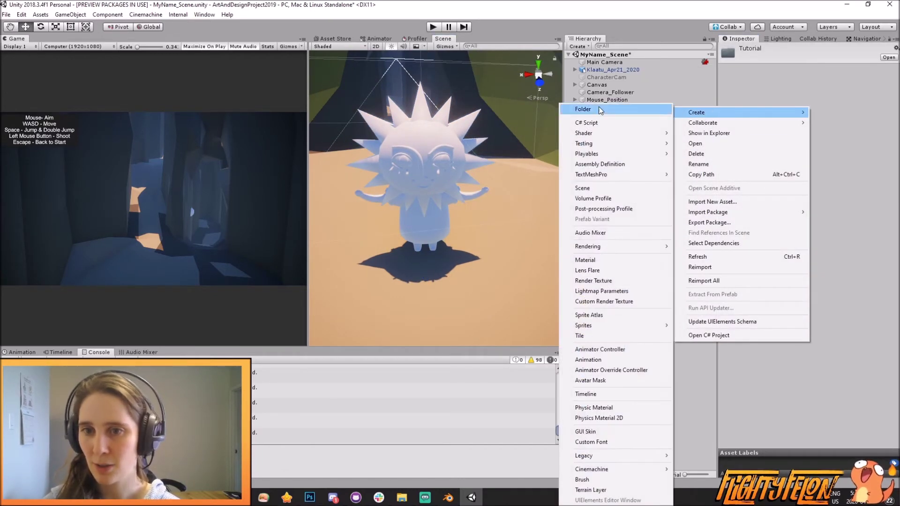
left_click(586, 259)
type("Practice Klaatu Material")
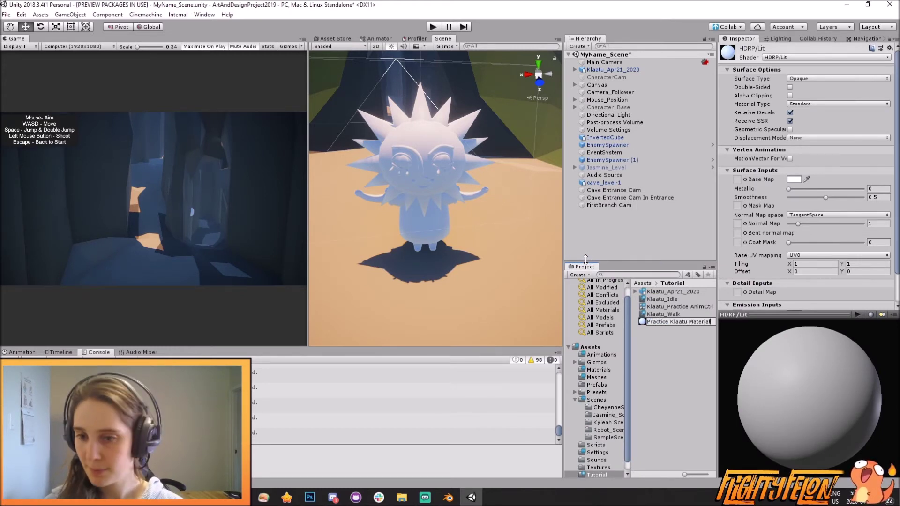
key("Return")
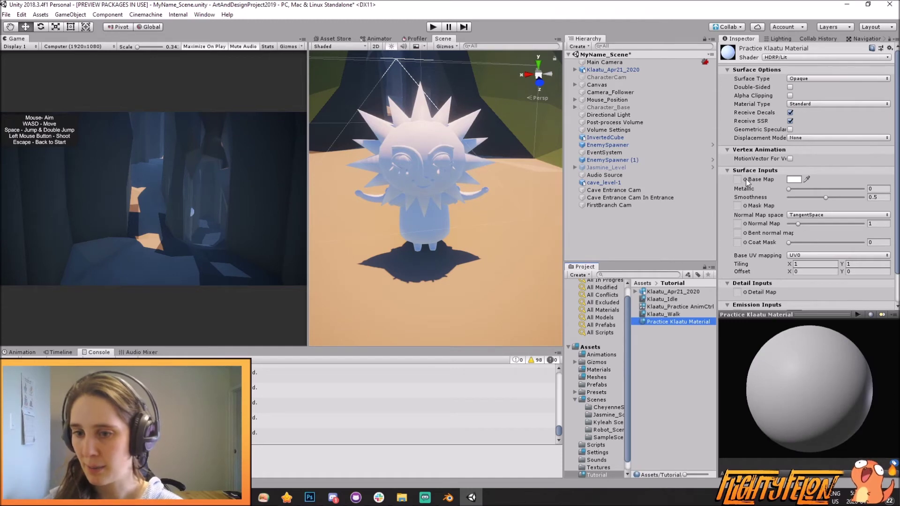
Import Klaatu Base Color.png and set it as the material's Base Map.
left_click(402, 498)
left_click_drag(225, 183, 670, 401)
left_click(674, 339)
left_click(666, 292)
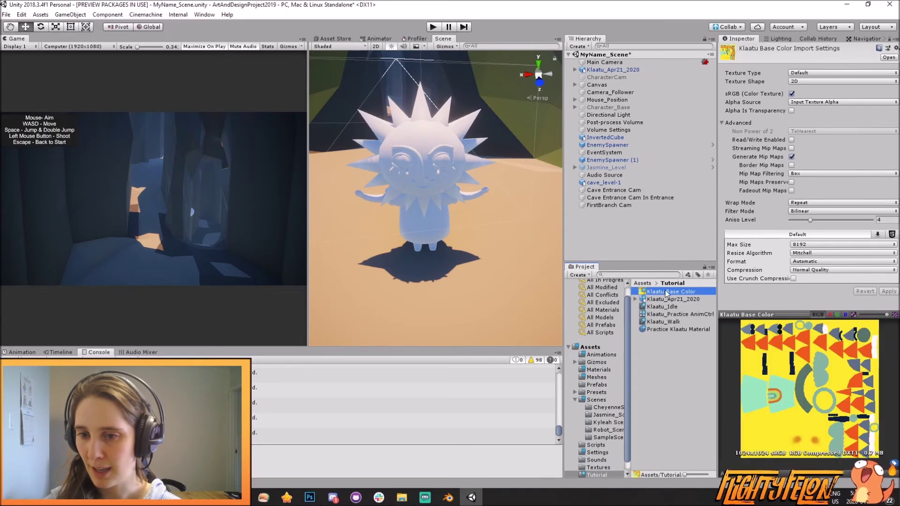
left_click(678, 330)
left_click_drag(668, 293, 738, 183)
Apply Practice Klaatu Material to the Klaatu character in the scene.
left_click_drag(674, 329, 420, 160)
middle_click_drag(420, 163, 457, 197)
scroll(485, 258, "up", 1)
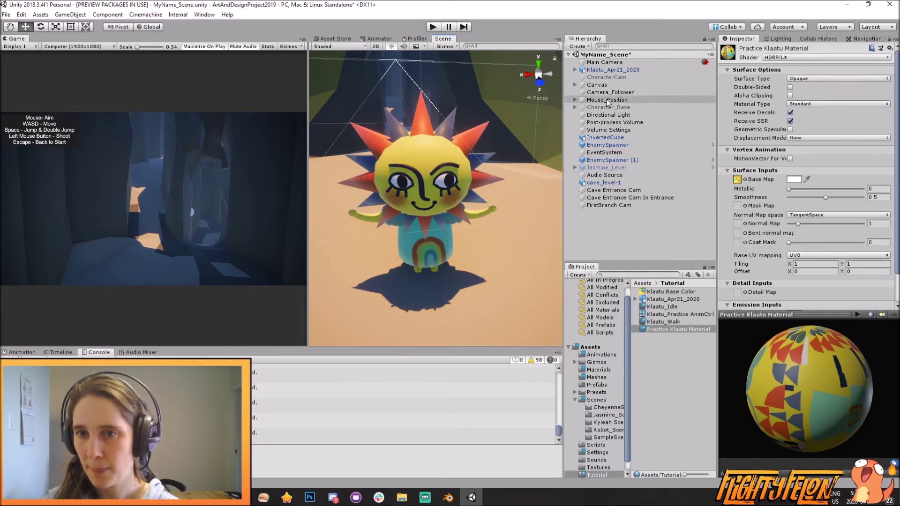
left_click(612, 69)
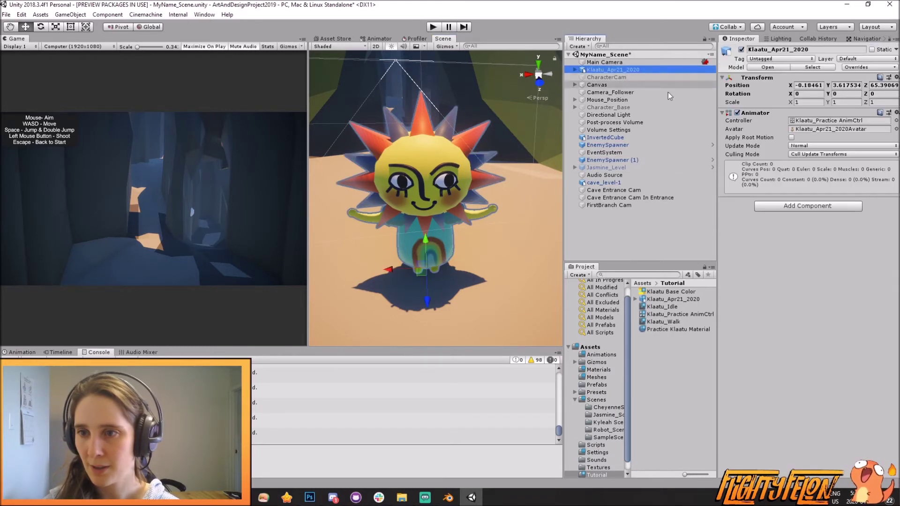
Open Klaatu_Practice AnimCtrl in the Animator and add Klaatu_Idle and Klaatu_Walk states.
double_click(838, 122)
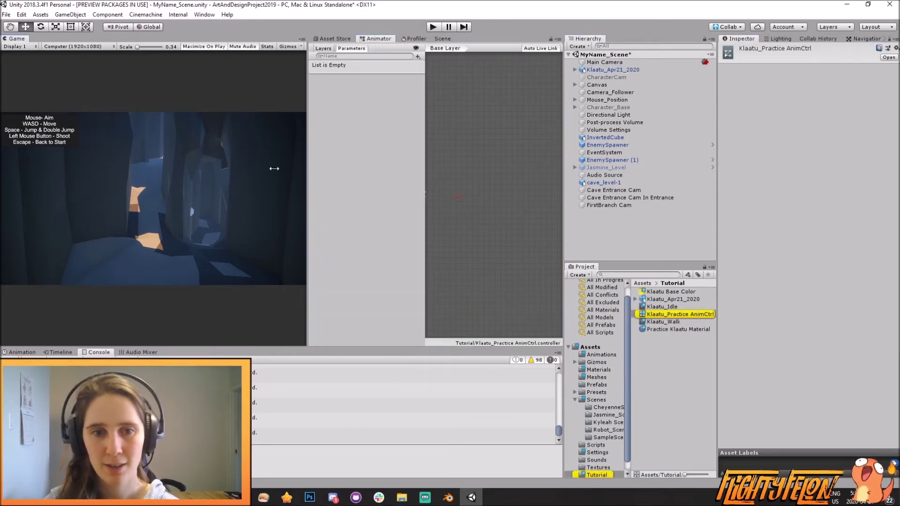
left_click_drag(306, 164, 228, 164)
scroll(460, 226, "up", 3)
scroll(479, 244, "up", 4)
middle_click_drag(448, 203, 497, 261)
scroll(437, 247, "down", 1)
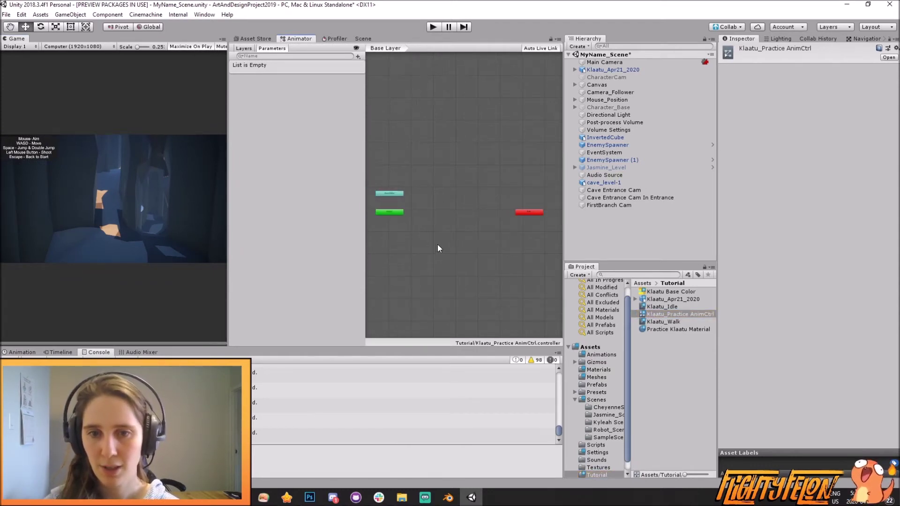
left_click_drag(663, 308, 463, 210)
scroll(469, 215, "up", 2)
left_click_drag(672, 322, 460, 181)
Keep Klaatu_Idle as the default state after briefly making Klaatu_Walk default.
right_click(469, 178)
left_click(494, 195)
right_click(478, 212)
left_click(504, 230)
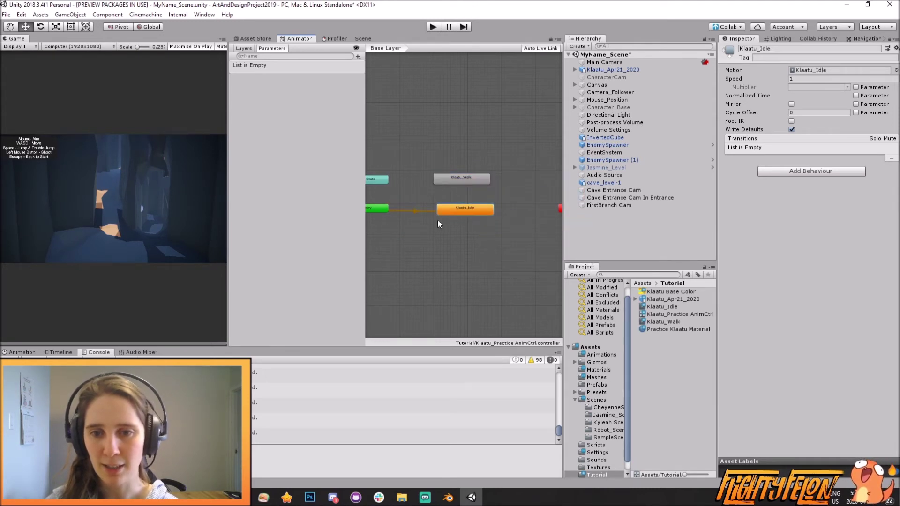
Link Klaatu_Idle and Klaatu_Walk with transitions in both directions.
right_click(463, 211)
left_click(488, 214)
left_click(465, 182)
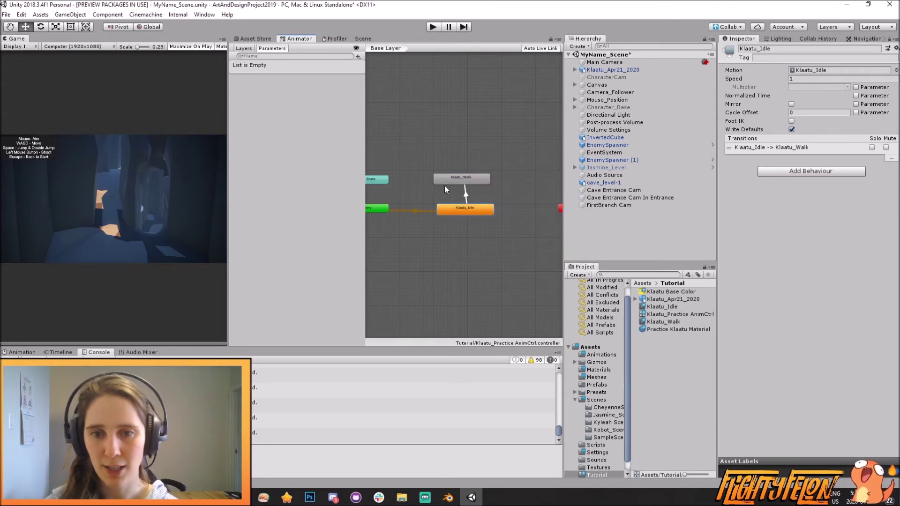
right_click(454, 181)
left_click(467, 188)
left_click(440, 211)
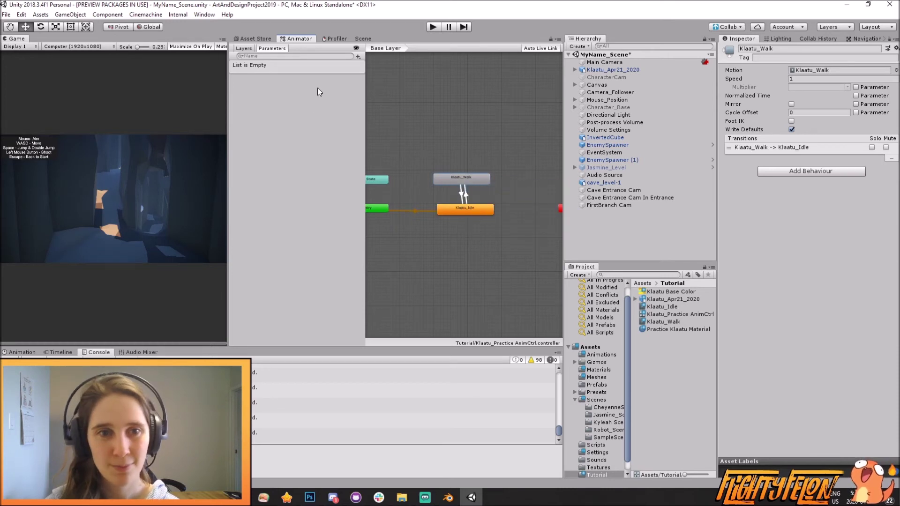
Add a float parameter named Speed.
left_click(358, 57)
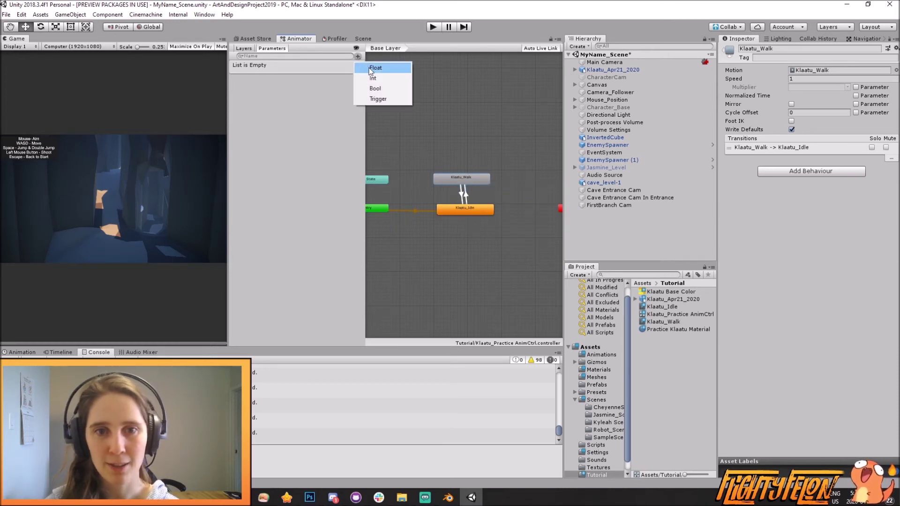
left_click(369, 67)
type("Speed")
key("Return")
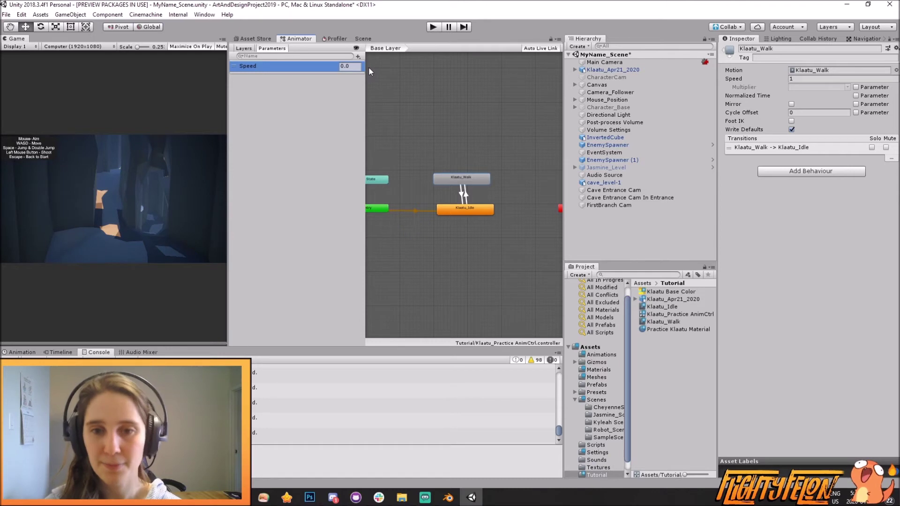
left_click(475, 128)
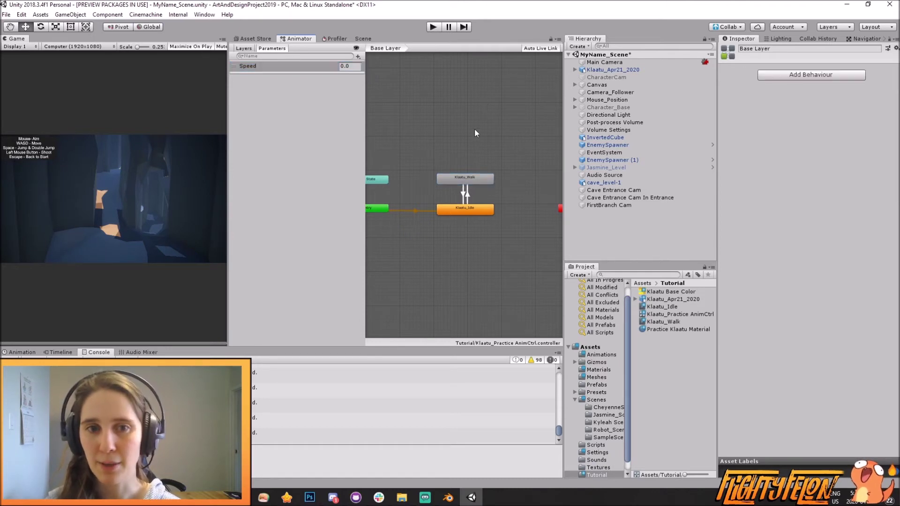
Add Speed conditions: Greater than 0.01 for Idle→Walk, Less than 0.01 for Walk→Idle.
scroll(468, 203, "up", 2)
left_click(469, 209)
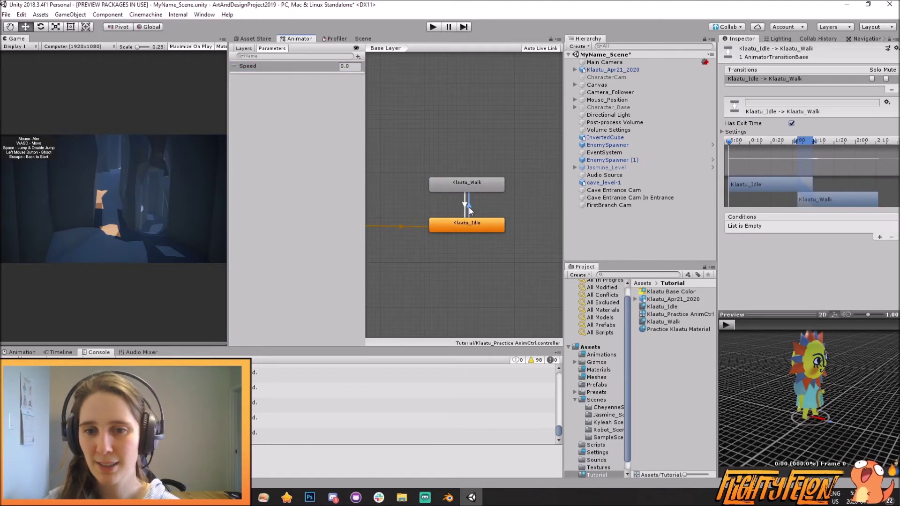
left_click(880, 239)
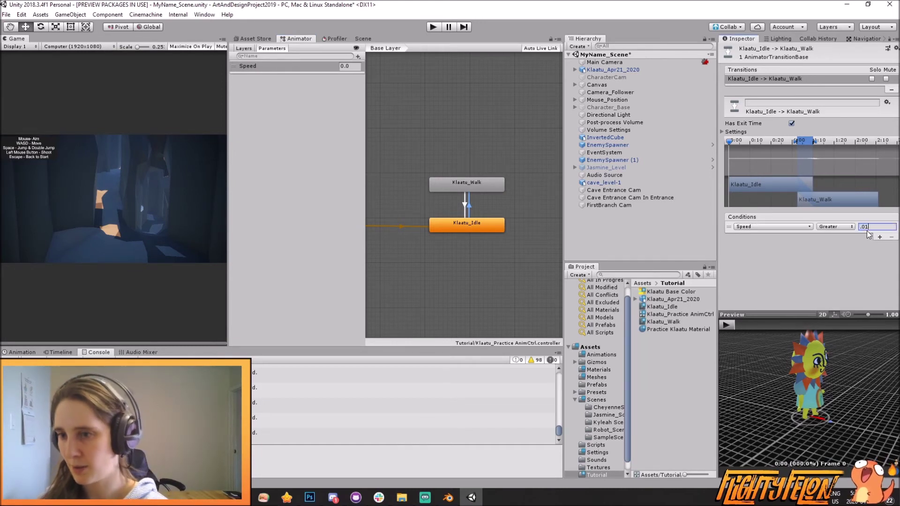
left_click(466, 206)
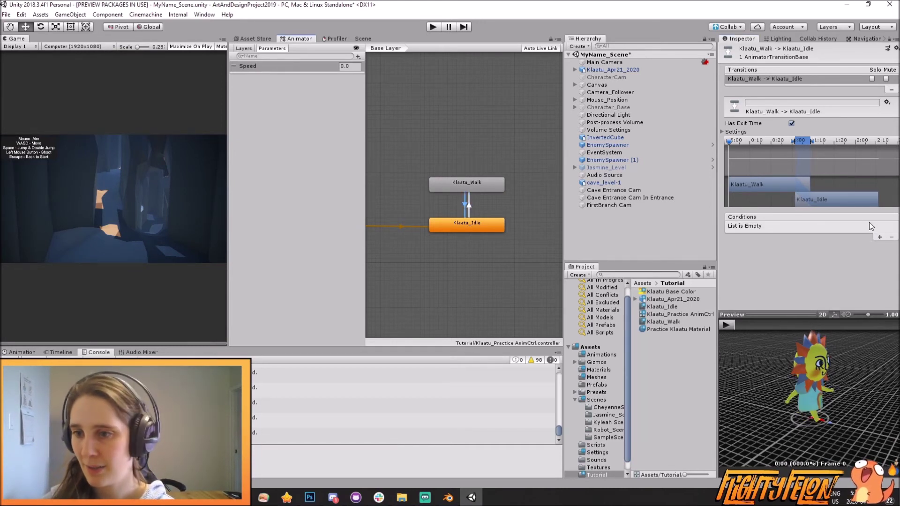
left_click(879, 240)
left_click(829, 227)
left_click(839, 247)
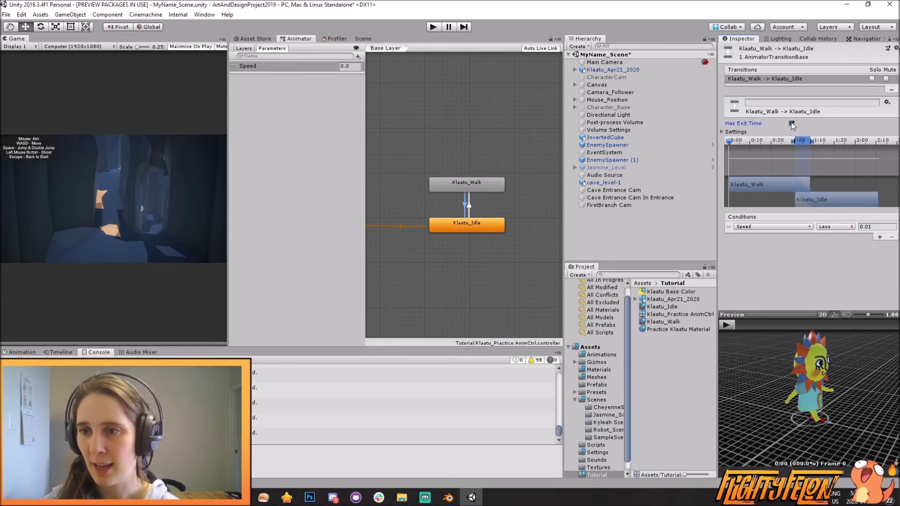
Move the blend start of both transitions to 0:00 so they switch immediately.
left_click_drag(807, 147, 733, 143)
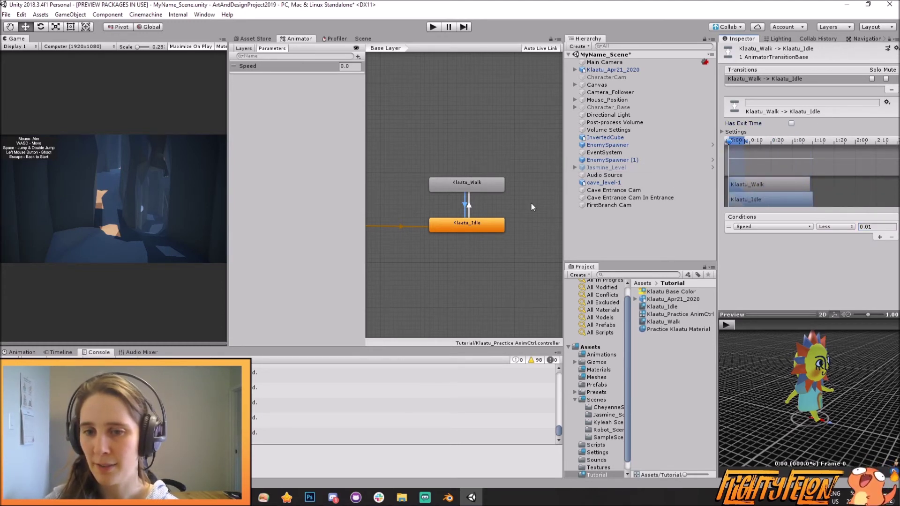
left_click(470, 207)
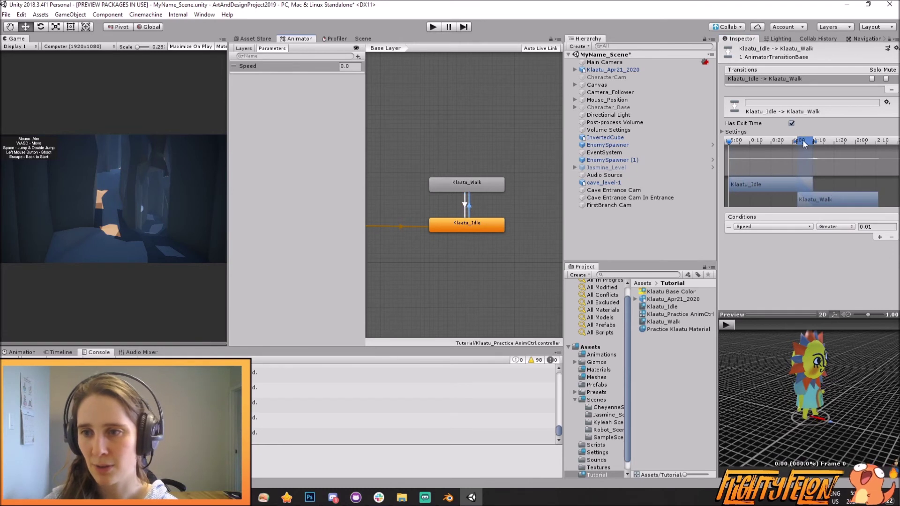
left_click_drag(804, 143, 732, 144)
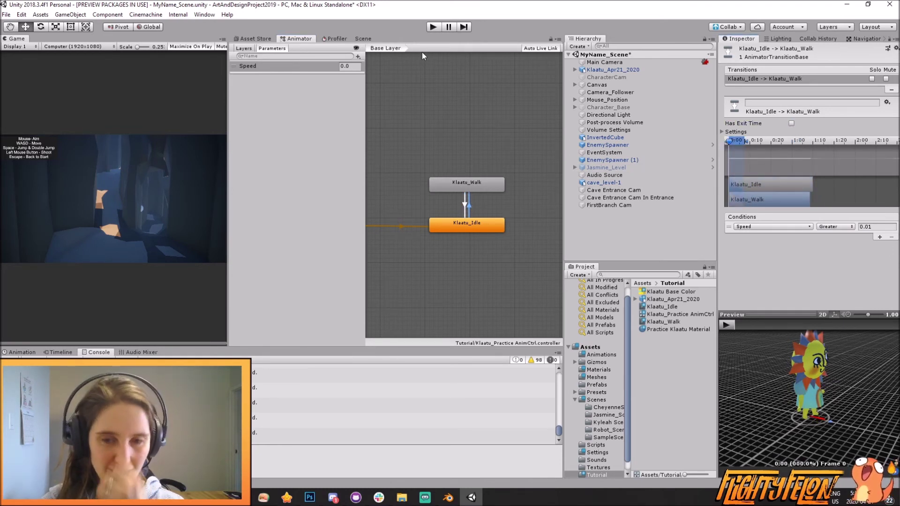
Start and pause Play mode, frame Klaatu in the scene, and dock the Animator above Game.
left_click(435, 27)
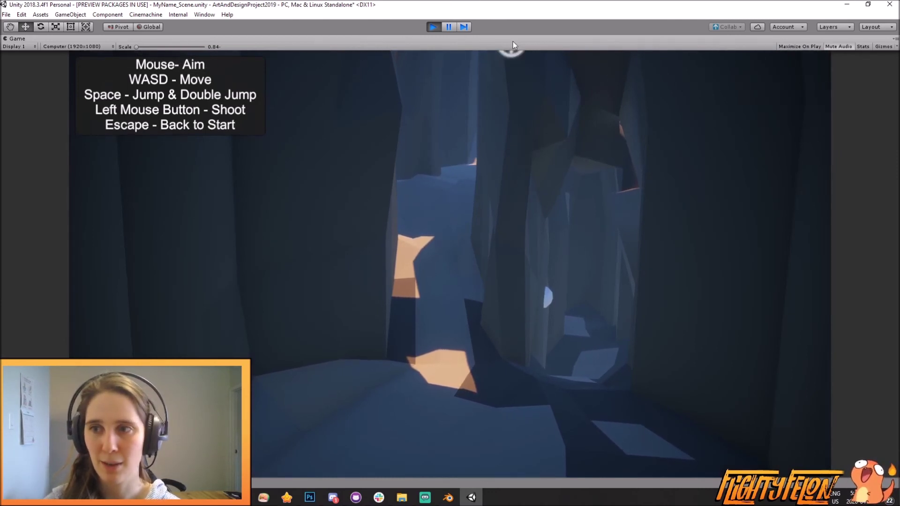
left_click(446, 24)
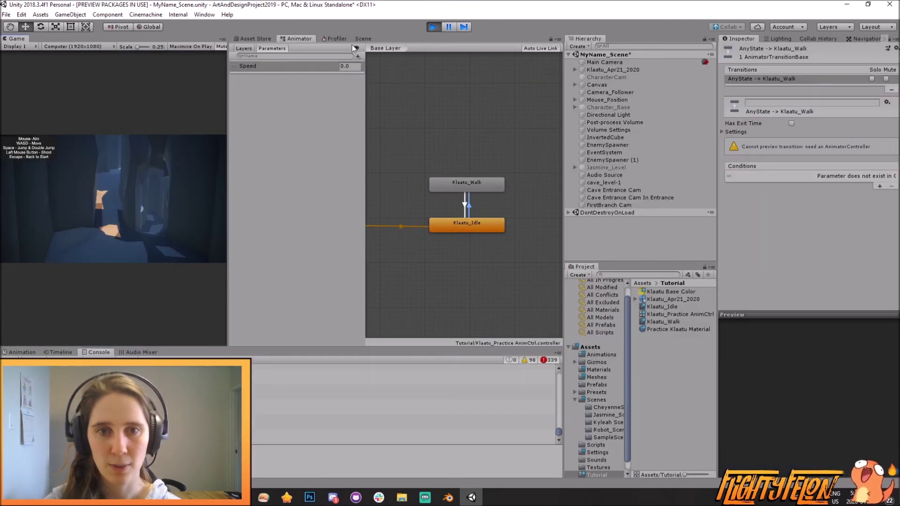
left_click(371, 39)
scroll(436, 136, "down", 4)
middle_click_drag(450, 135, 461, 106)
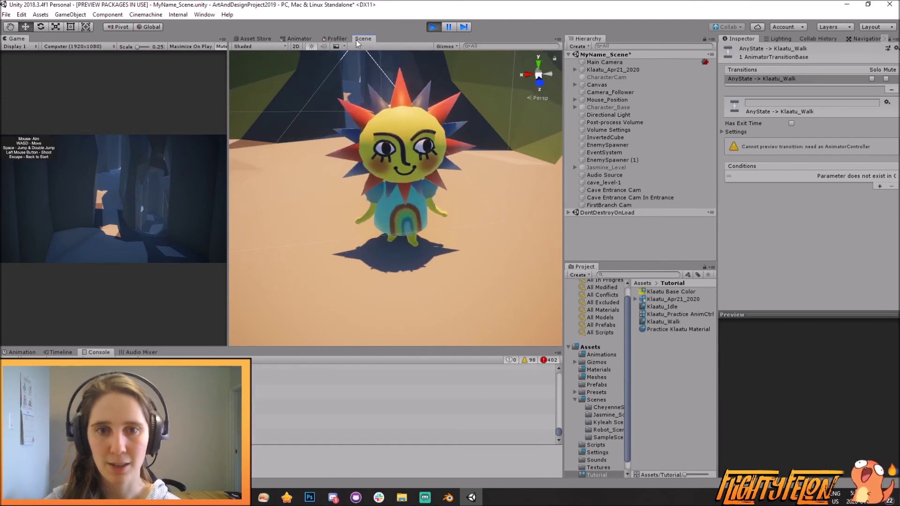
left_click_drag(294, 38, 140, 66)
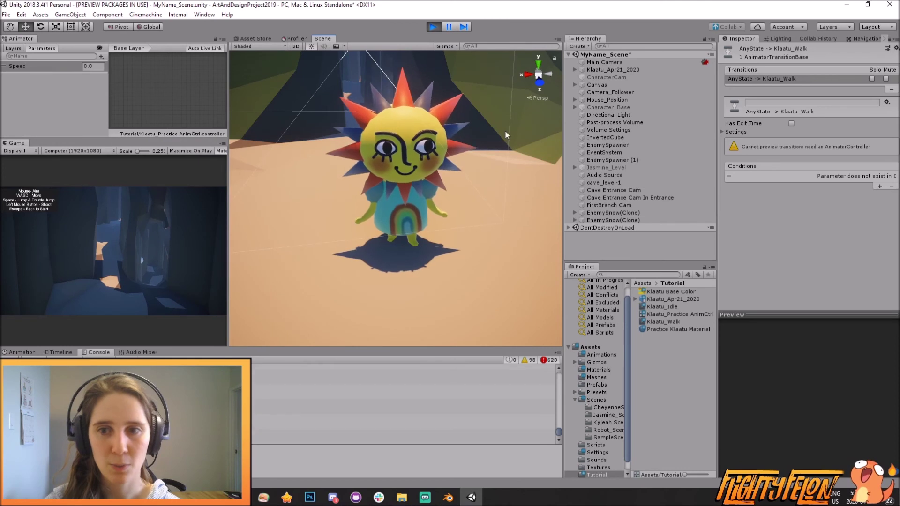
With Klaatu selected, set Speed to 5 to walk, then back to 0 to idle.
left_click(587, 69)
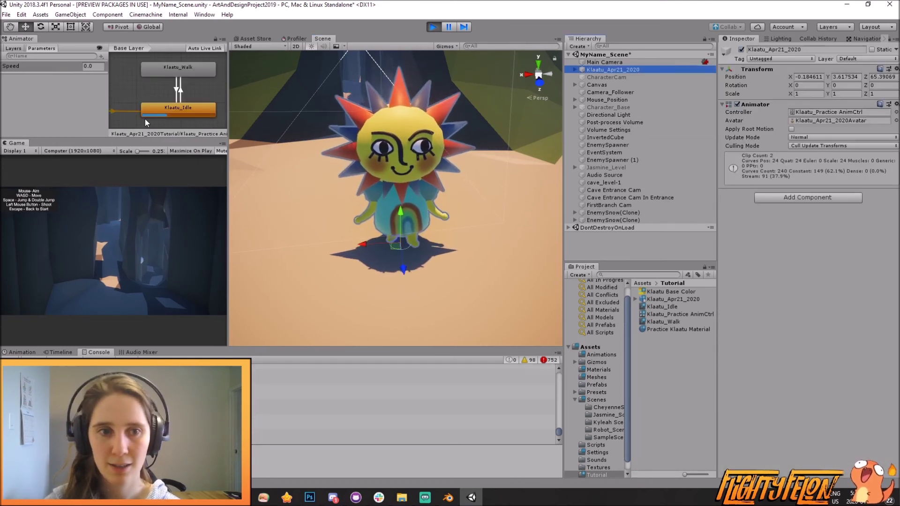
left_click(93, 67)
type("5")
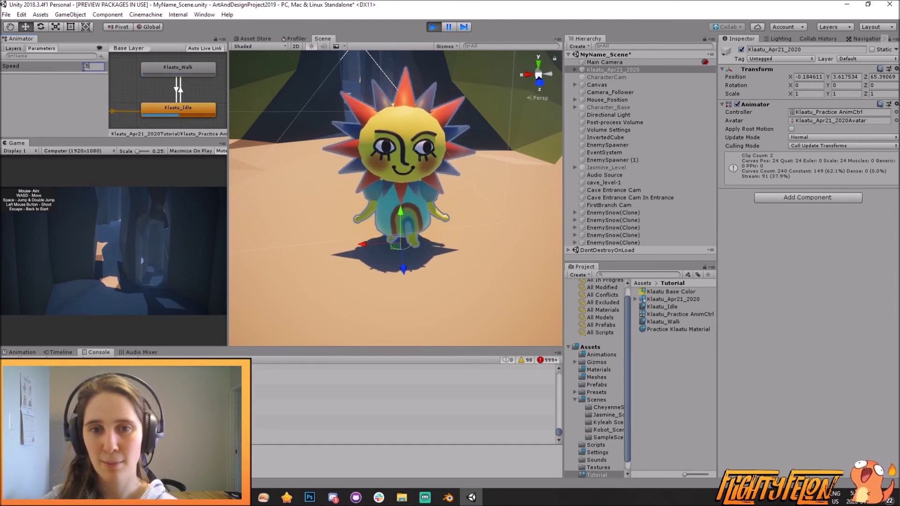
key("BackSpace")
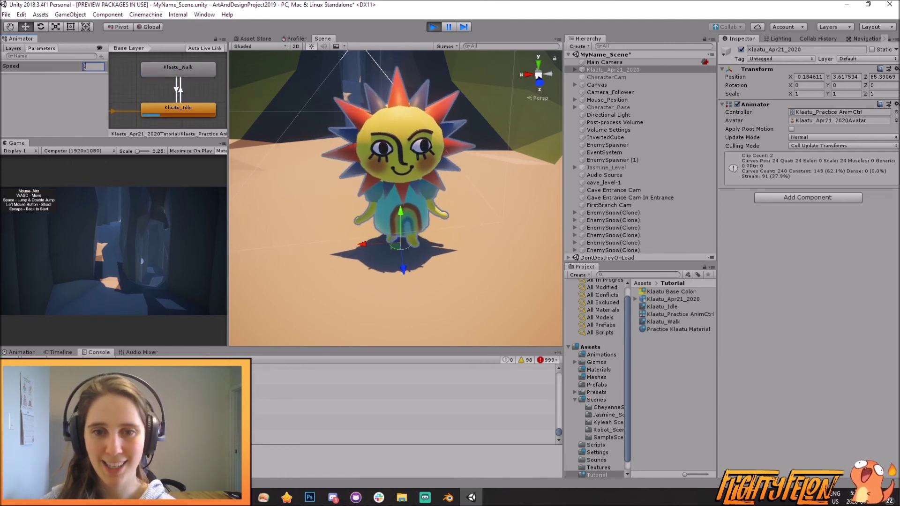
key("Return")
mouse_move(354, 251)
middle_mouse_down()
mouse_move(362, 254)
mouse_move(334, 263)
mouse_move(358, 262)
middle_mouse_up()
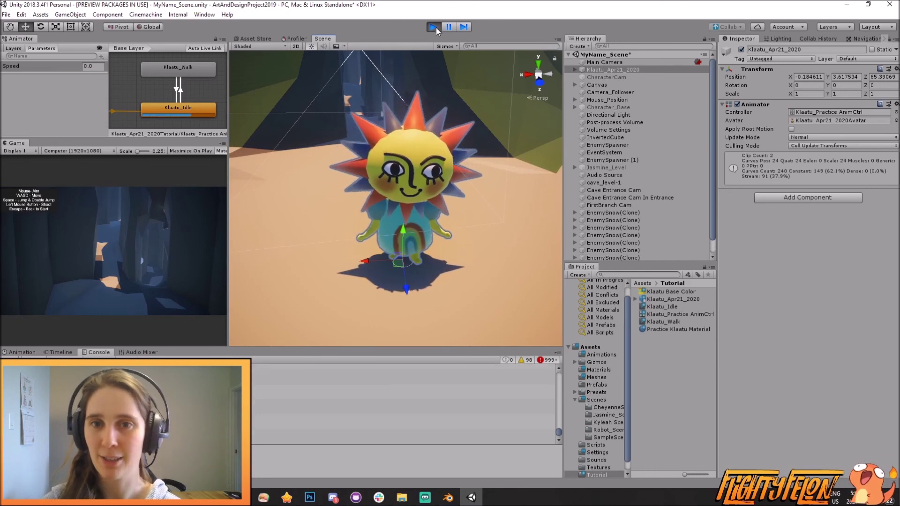